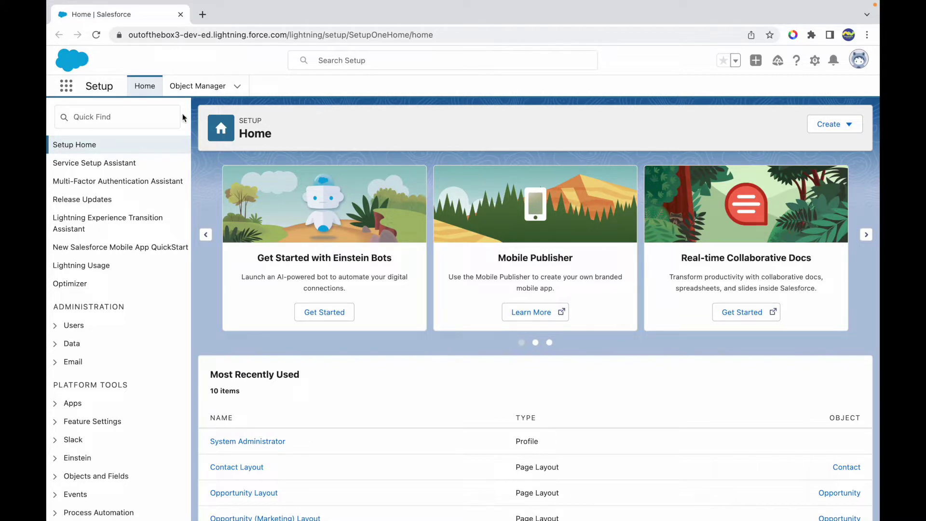
# - Open the AV app from the App Launcher
pyautogui.click(65, 94)
pyautogui.press('Escape')
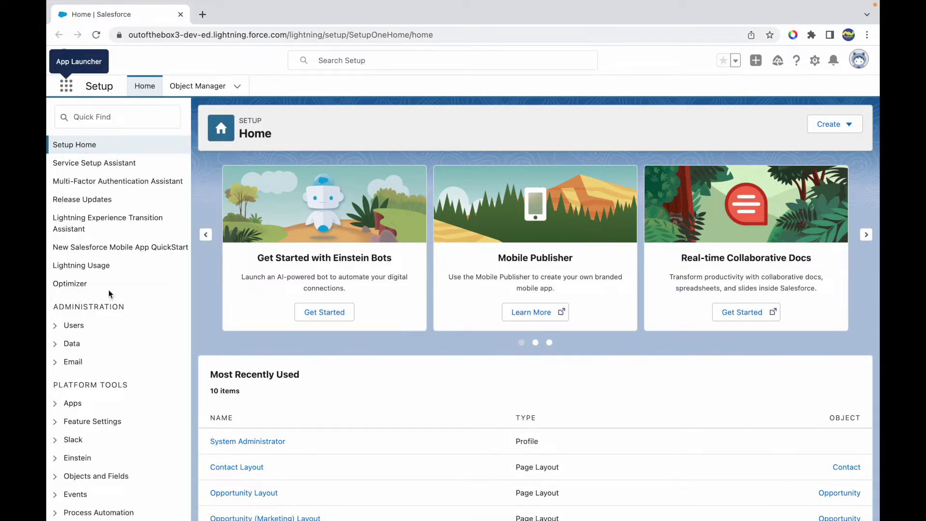
pyautogui.scroll(-1, 354, 290)
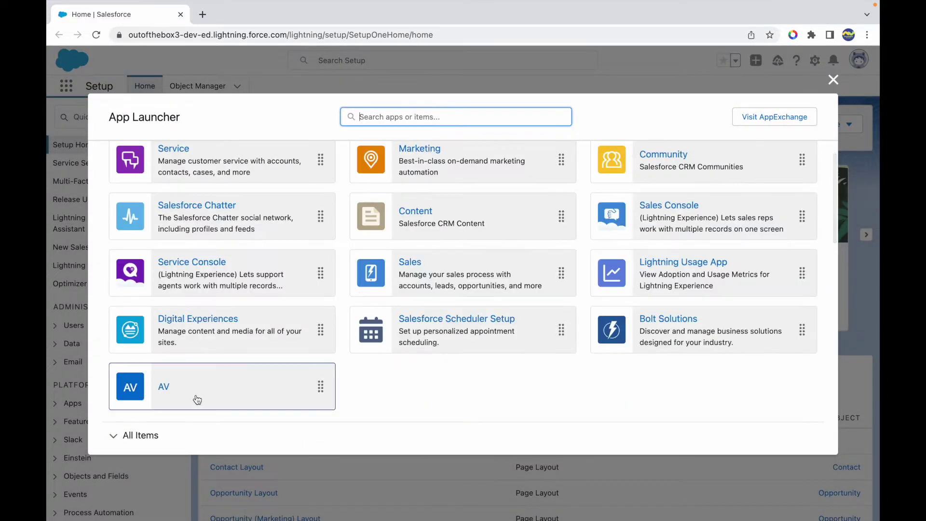
pyautogui.click(165, 392)
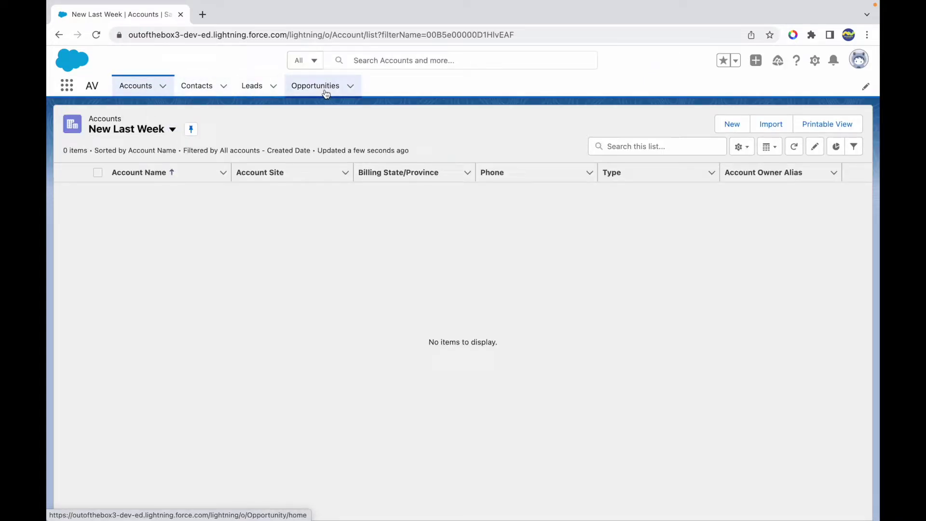
# - Open Setup in a new browser tab, then switch to that Setup Home tab
pyautogui.click(815, 60)
pyautogui.click(775, 89)
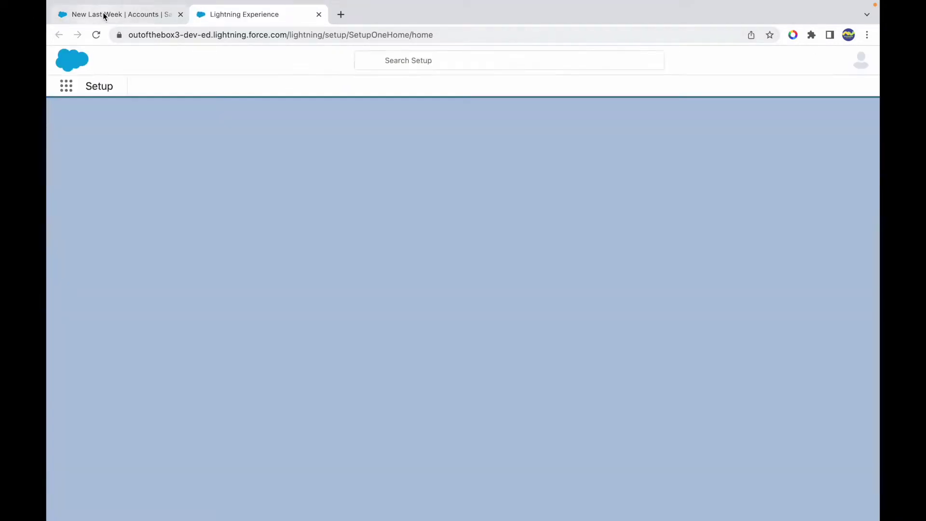
pyautogui.click(103, 14)
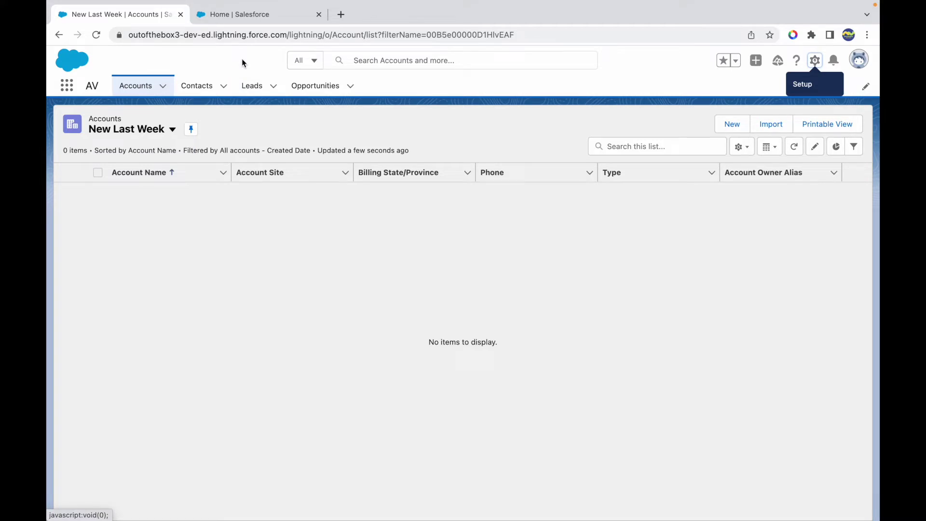
pyautogui.click(250, 20)
# - Search Setup for 'profile' and open the Profiles page
pyautogui.click(110, 120)
pyautogui.write('profile')
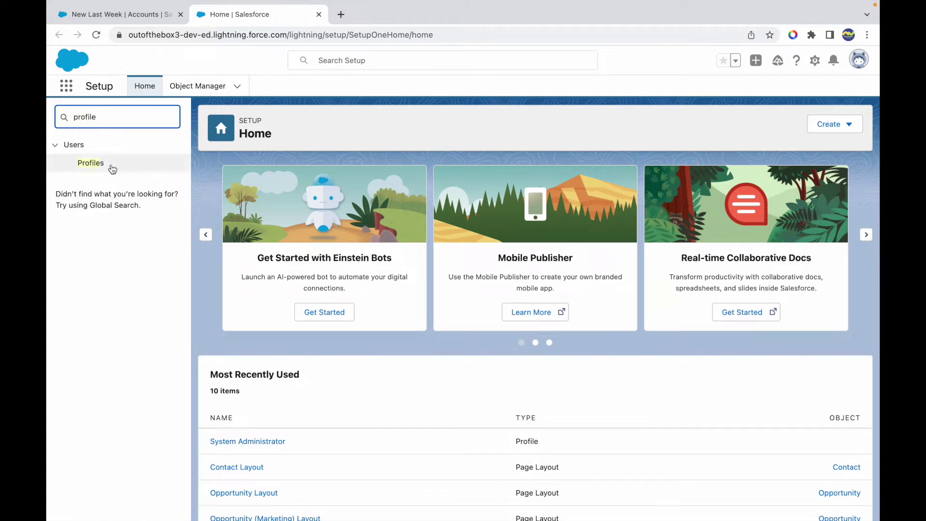
pyautogui.click(94, 165)
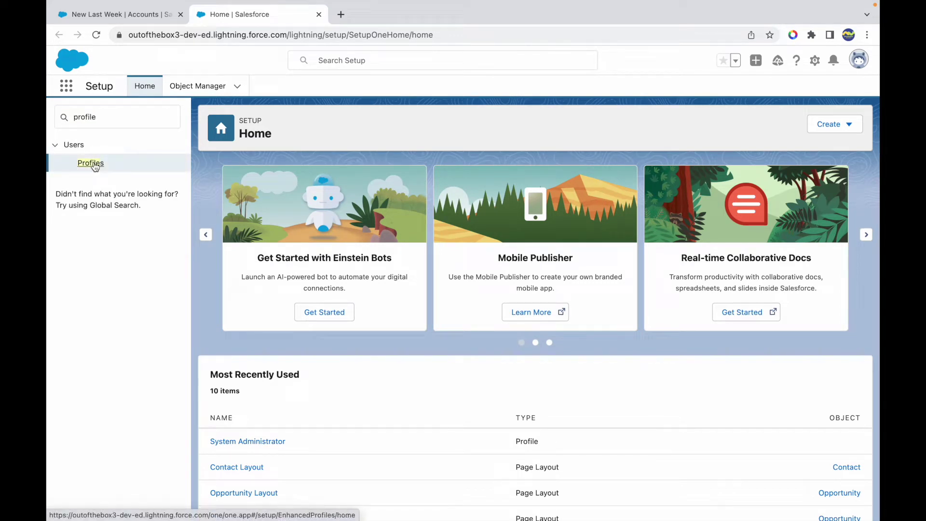
pyautogui.click(90, 164)
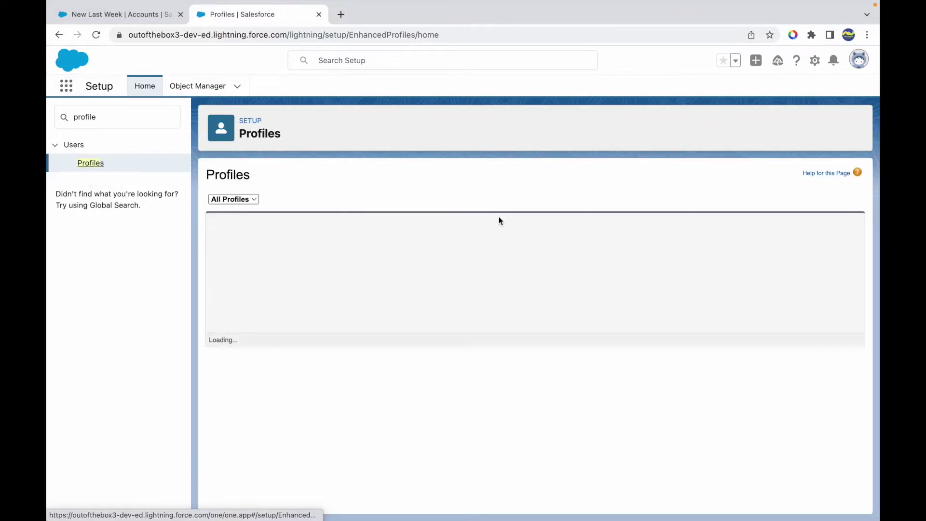
# - Clone Custom: Sales Profile as a new profile named 'Permission Set Profile' and save
pyautogui.click(234, 223)
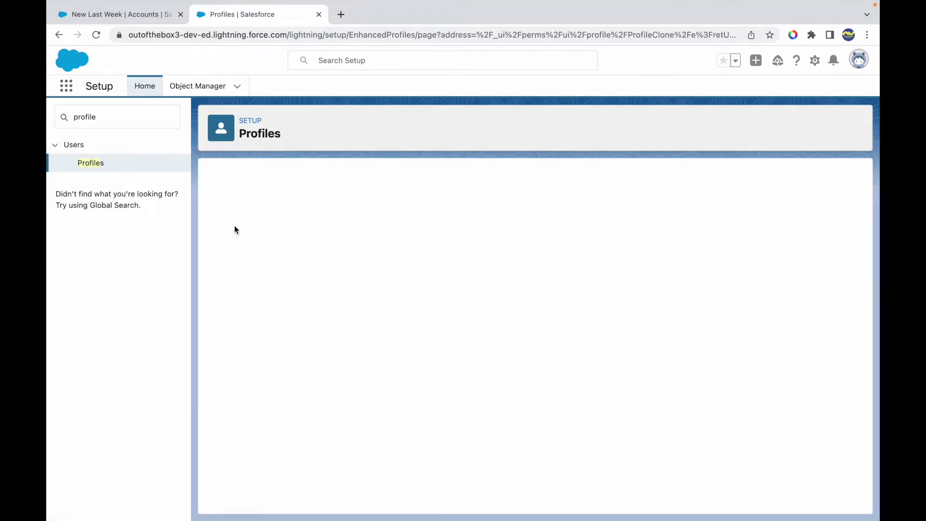
pyautogui.click(364, 244)
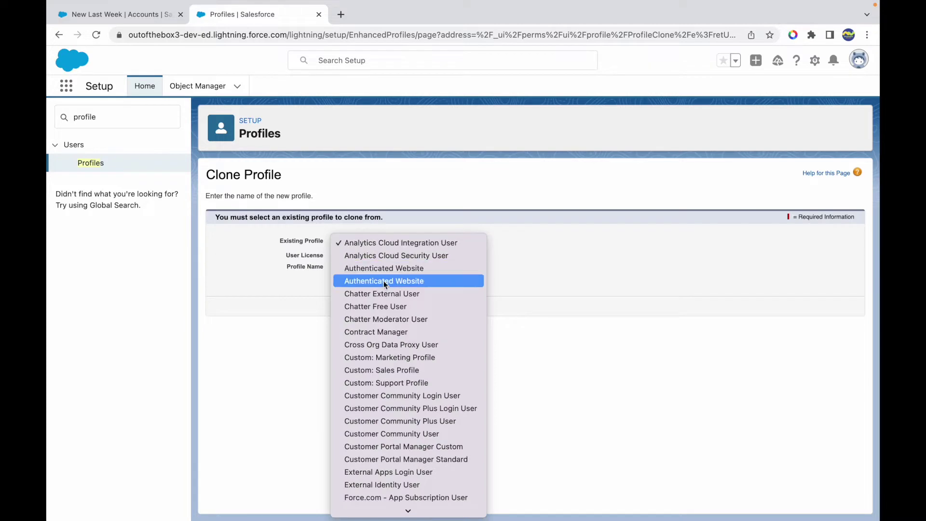
pyautogui.scroll(-5, 386, 434)
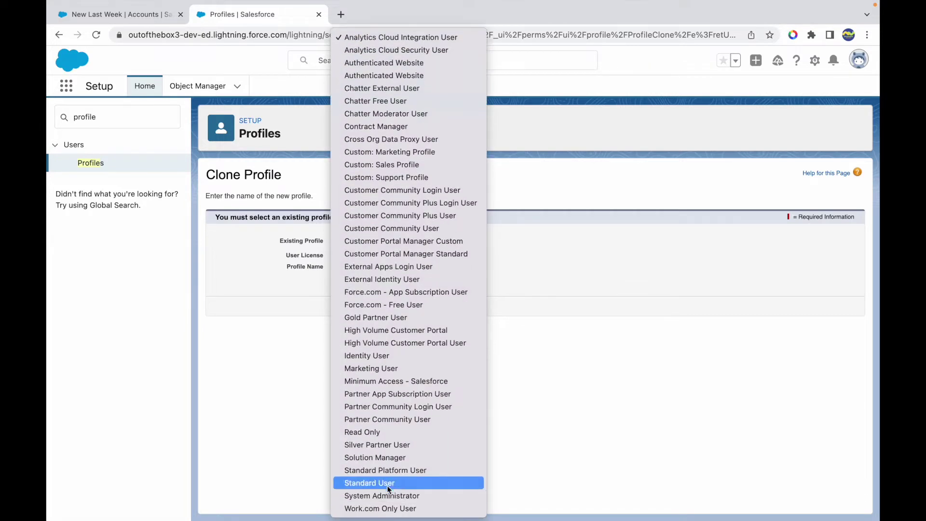
pyautogui.click(389, 165)
pyautogui.click(350, 268)
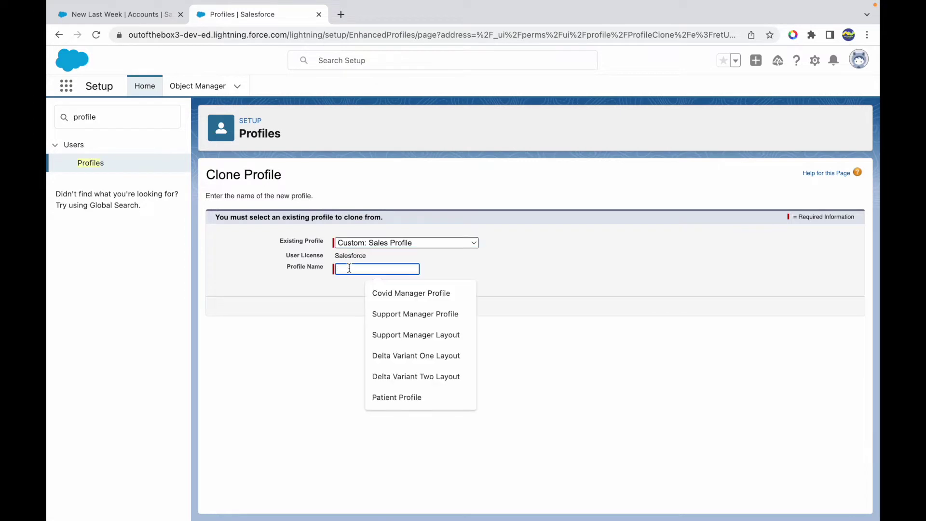
pyautogui.write('Permission Set Profile')
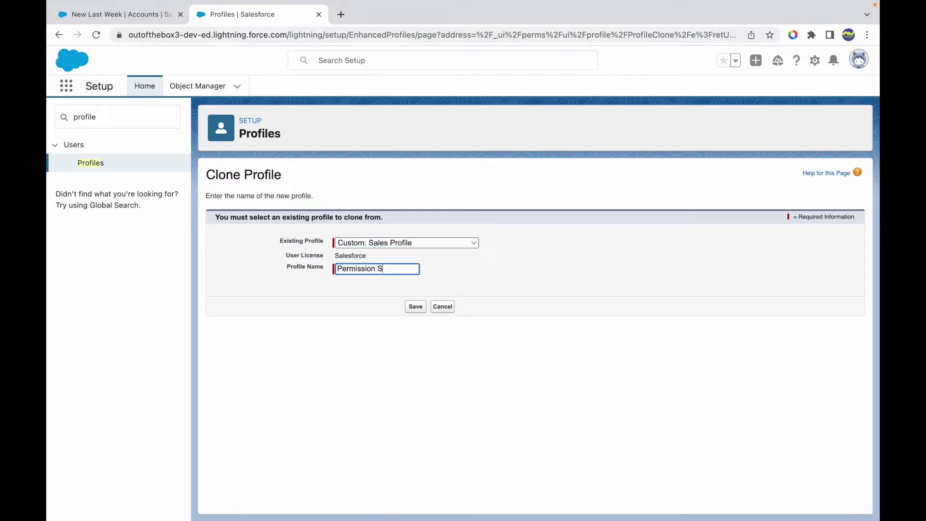
pyautogui.click(416, 310)
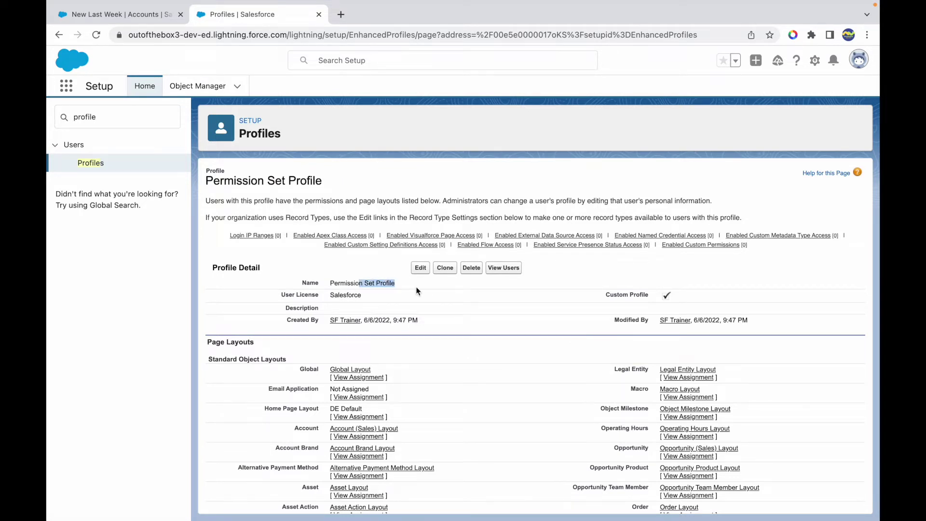
# - Find the profile's Tab Settings and confirm Accounts and Leads show Default On
pyautogui.scroll(-2, 409, 340)
pyautogui.scroll(2, 409, 346)
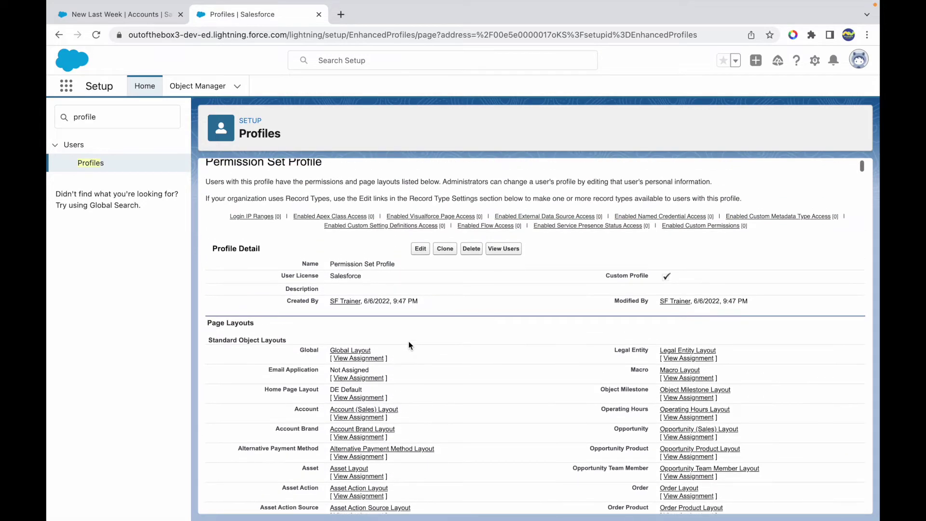
pyautogui.hotkey('ctrl', 'f')
pyautogui.write('Tab')
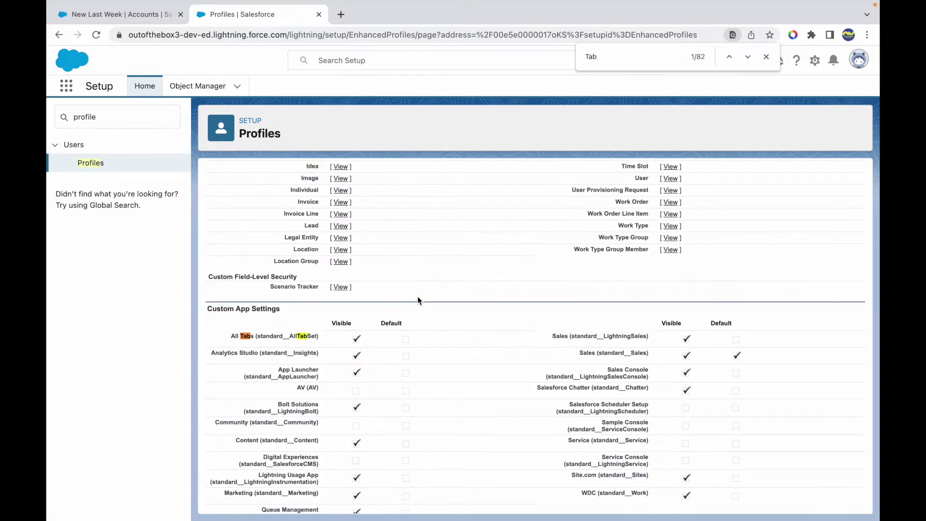
pyautogui.write(' Sett')
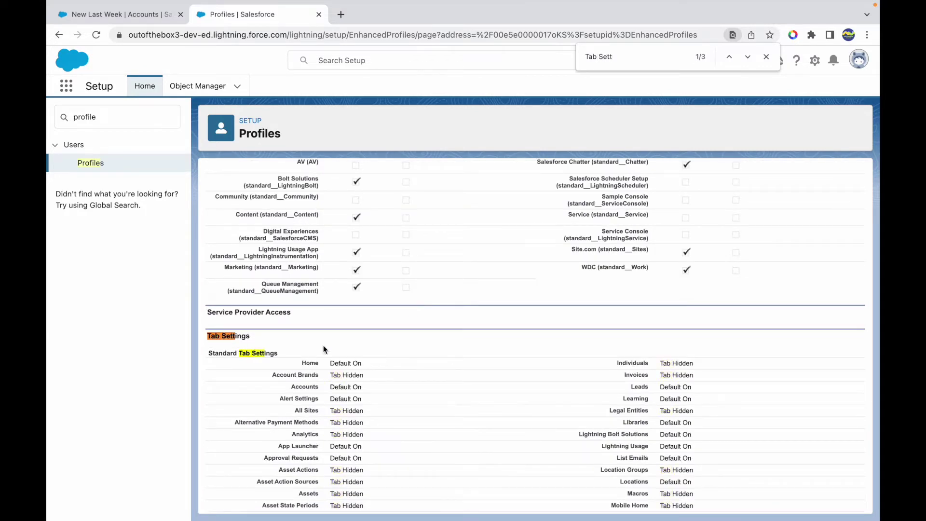
pyautogui.moveTo(360, 385); pyautogui.dragTo(329, 390)
pyautogui.moveTo(698, 385); pyautogui.dragTo(656, 386)
pyautogui.scroll(-5, 372, 435)
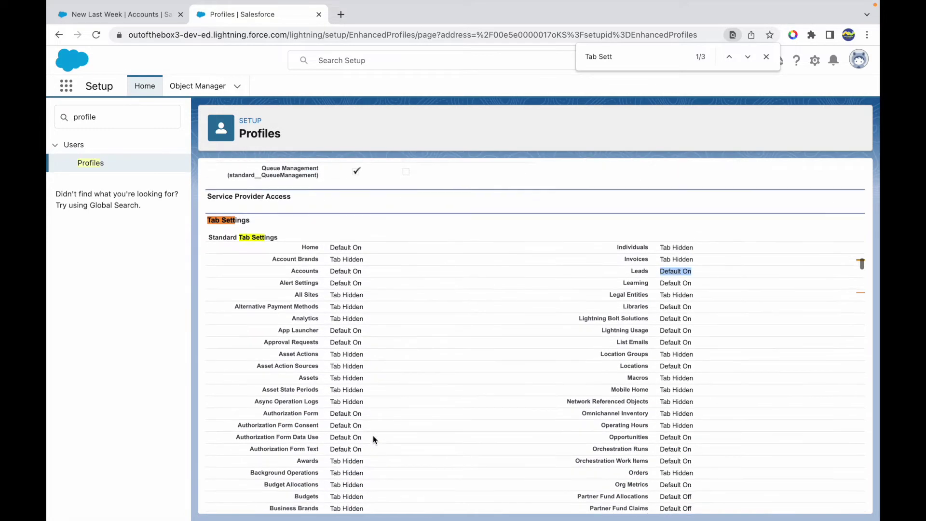
pyautogui.scroll(-2, 372, 435)
pyautogui.scroll(2, 372, 435)
pyautogui.click(698, 333)
pyautogui.scroll(1, 577, 344)
pyautogui.scroll(20, 576, 339)
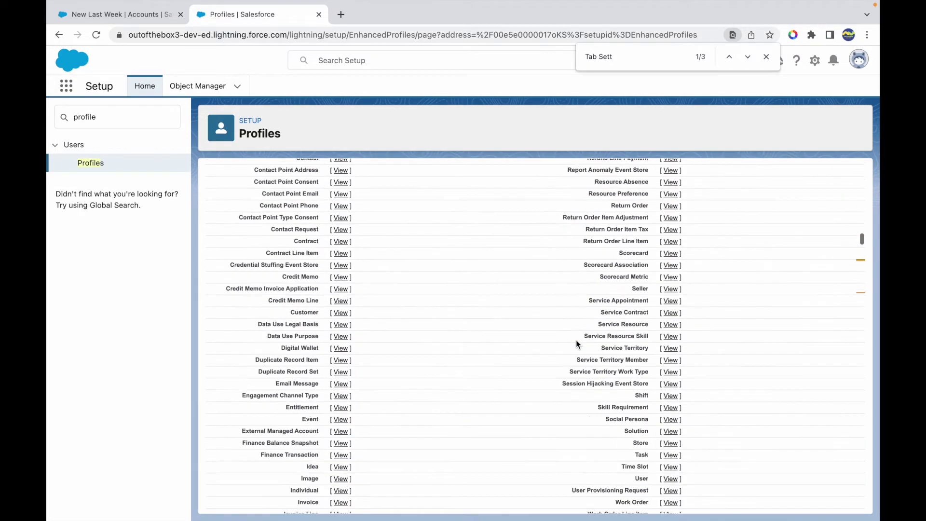
# - Set the Accounts, Leads and Opportunities tabs to Default Off and save the profile
pyautogui.click(419, 268)
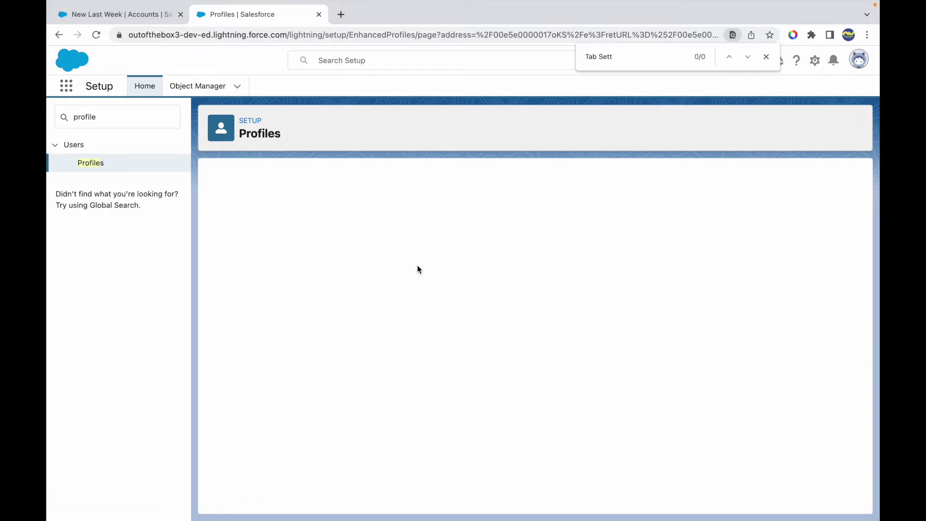
pyautogui.scroll(-3, 447, 396)
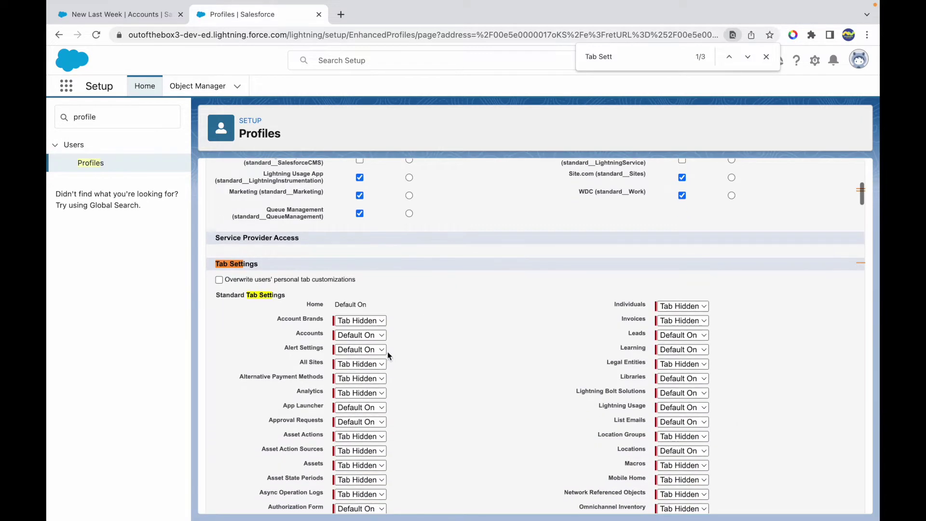
pyautogui.click(358, 334)
pyautogui.click(357, 323)
pyautogui.click(690, 339)
pyautogui.click(676, 323)
pyautogui.scroll(-2, 633, 407)
pyautogui.scroll(-3, 632, 406)
pyautogui.click(680, 408)
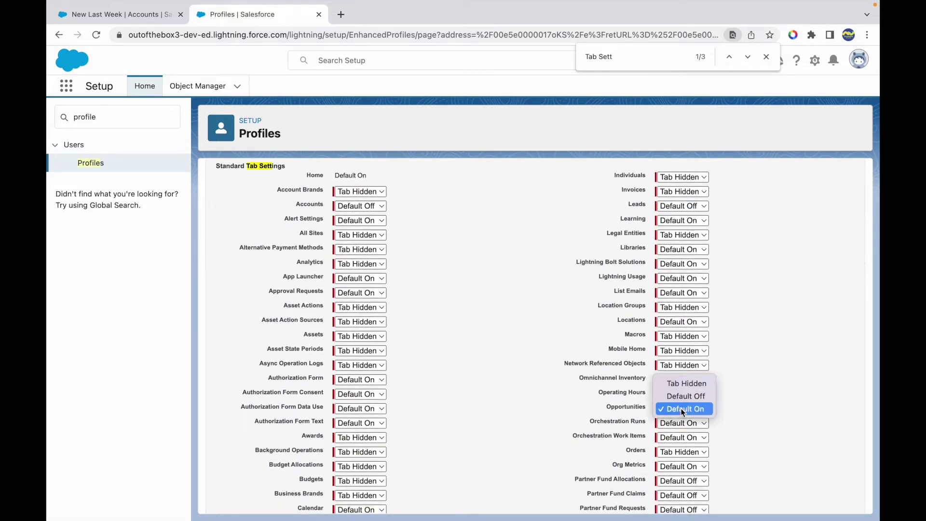
pyautogui.click(676, 396)
pyautogui.scroll(10, 502, 348)
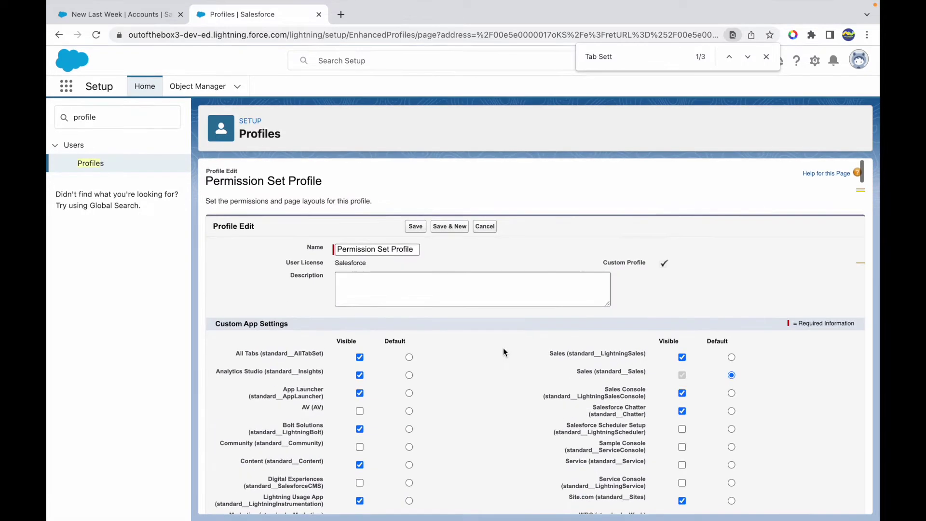
pyautogui.scroll(-1, 406, 376)
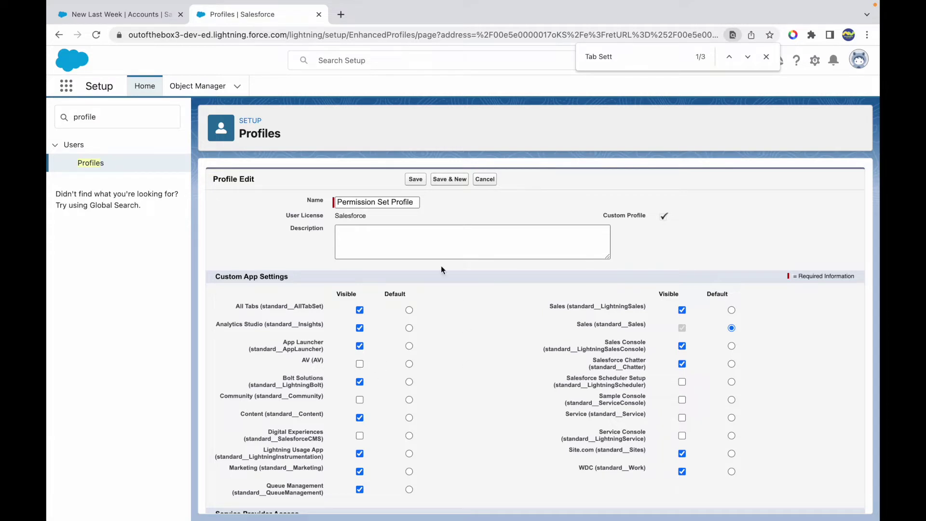
pyautogui.click(414, 179)
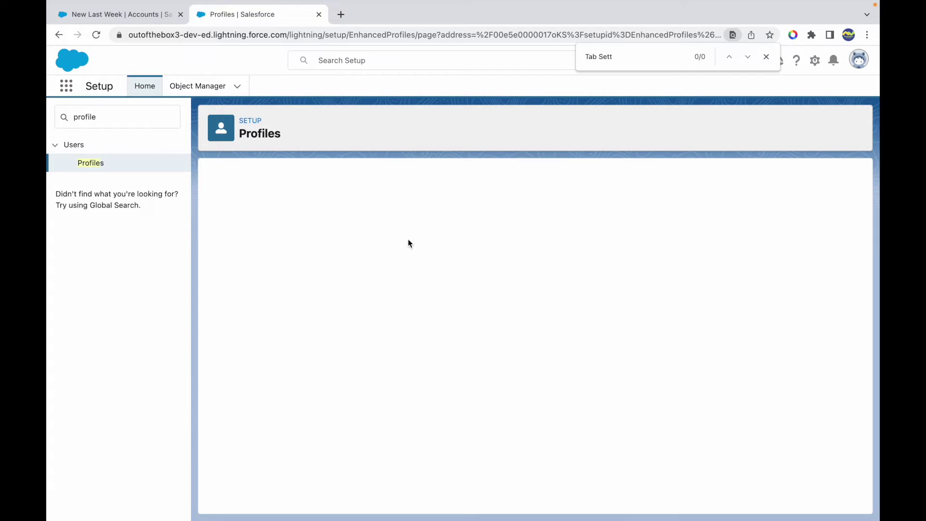
# - Show the users assigned to Permission Set Profile
pyautogui.scroll(10, 468, 310)
pyautogui.scroll(10, 468, 310)
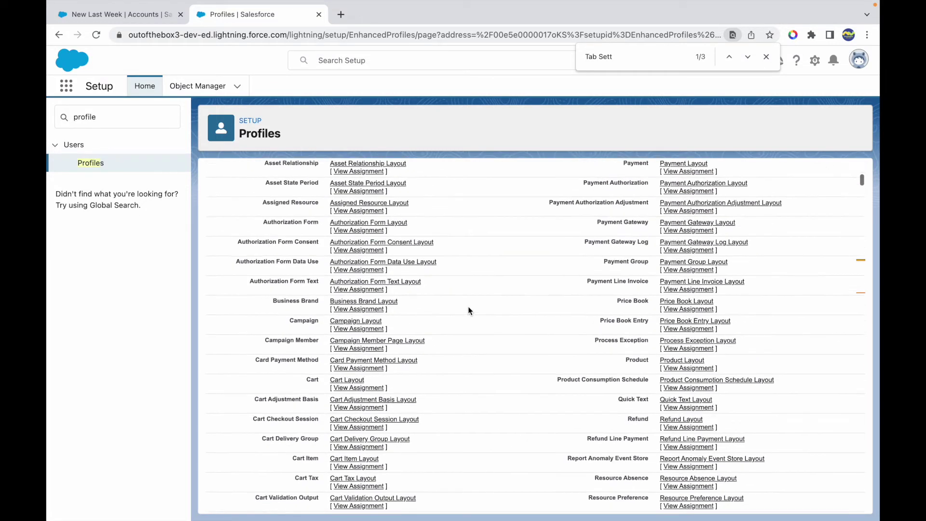
pyautogui.click(508, 266)
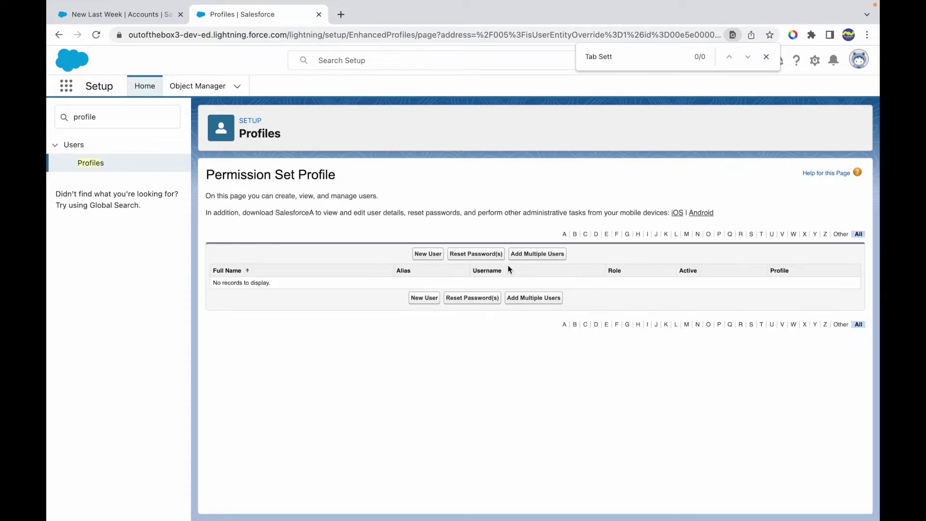
# - Start a new user with first name 'Permission Set', last name 'User', and an e-mail address
pyautogui.click(426, 255)
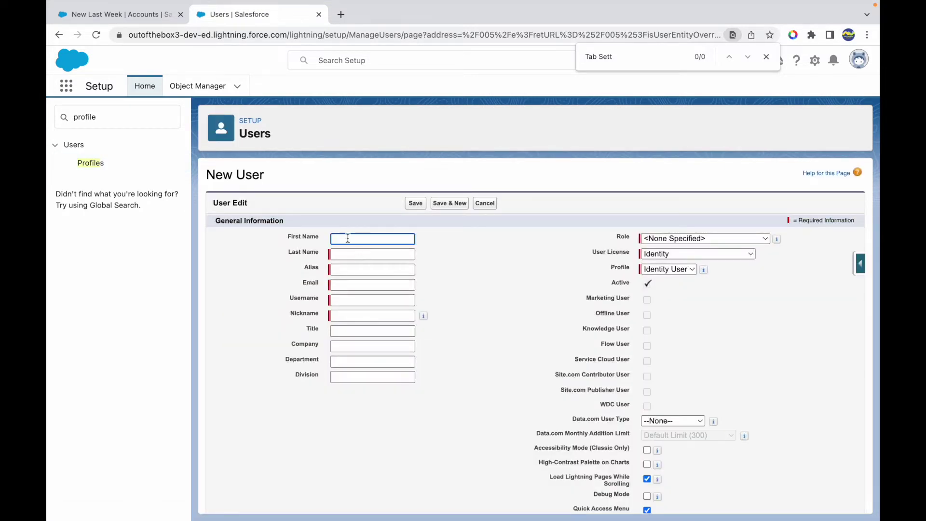
pyautogui.write('Permission Set')
pyautogui.press('Tab')
pyautogui.write('User')
pyautogui.press('Tab')
pyautogui.press('Tab')
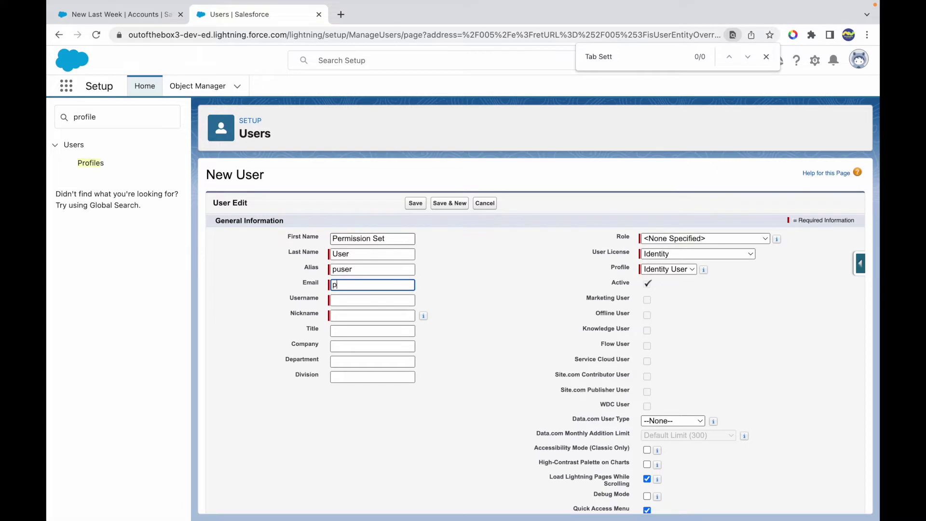
pyautogui.press('Tab')
pyautogui.press('Tab')
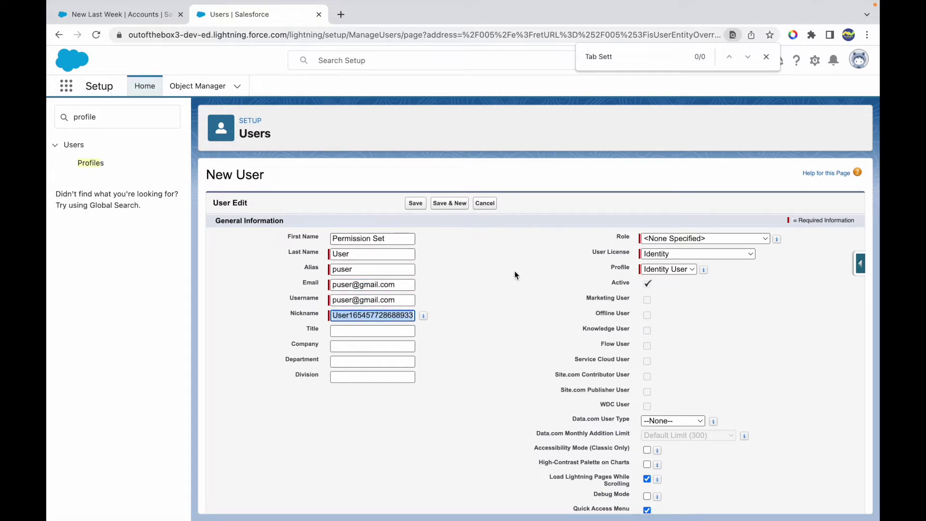
# - Choose the Salesforce Platform user license, then duplicate the browser tab
pyautogui.click(681, 254)
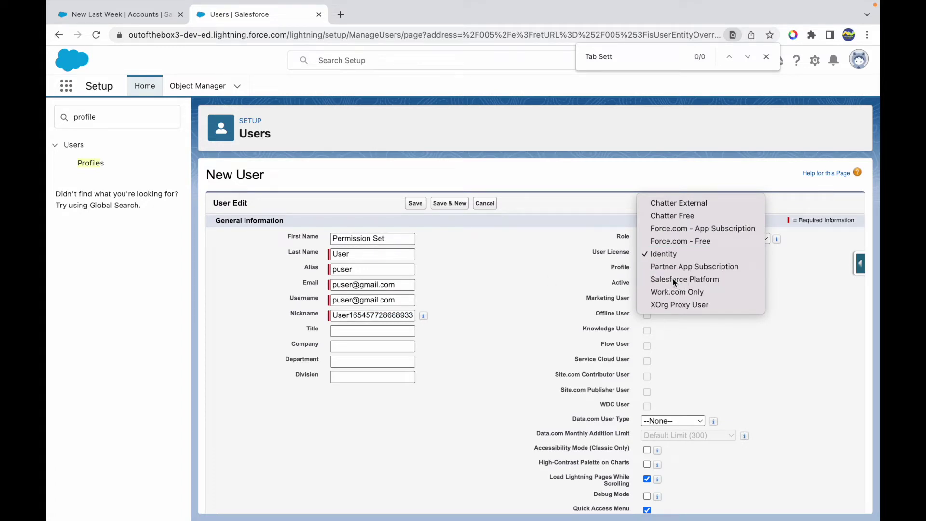
pyautogui.click(676, 279)
pyautogui.click(667, 269)
pyautogui.click(665, 269)
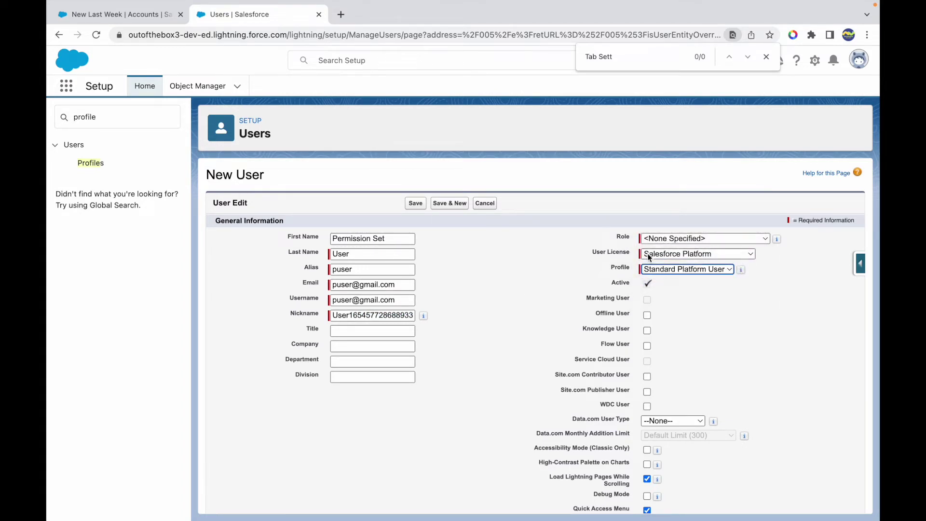
pyautogui.click(660, 254)
pyautogui.click(545, 268)
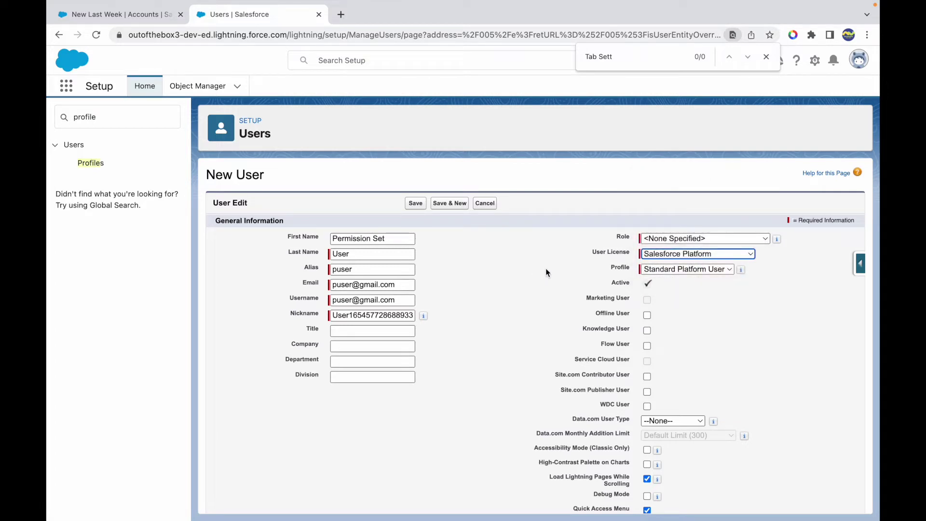
pyautogui.rightClick(242, 21)
pyautogui.click(280, 98)
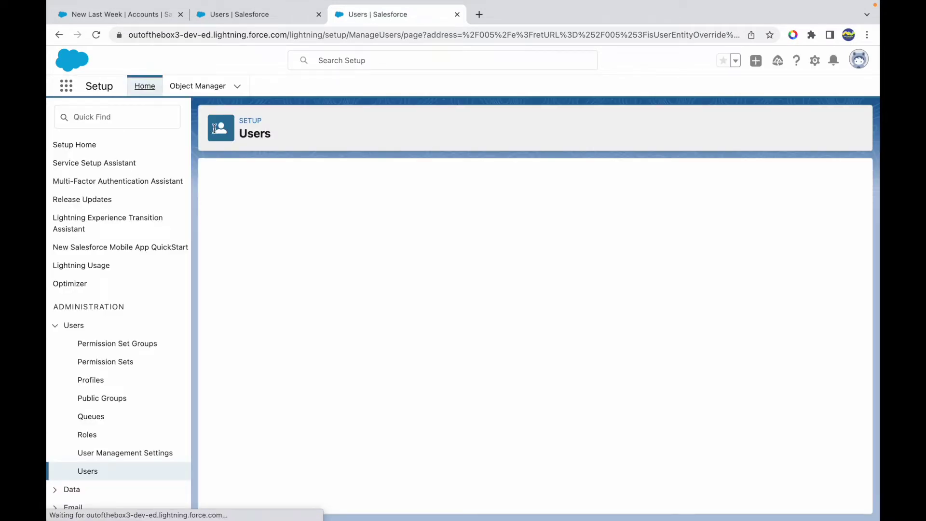
# - Cancel the New User form in the duplicated tab and open the All Users list
pyautogui.click(491, 206)
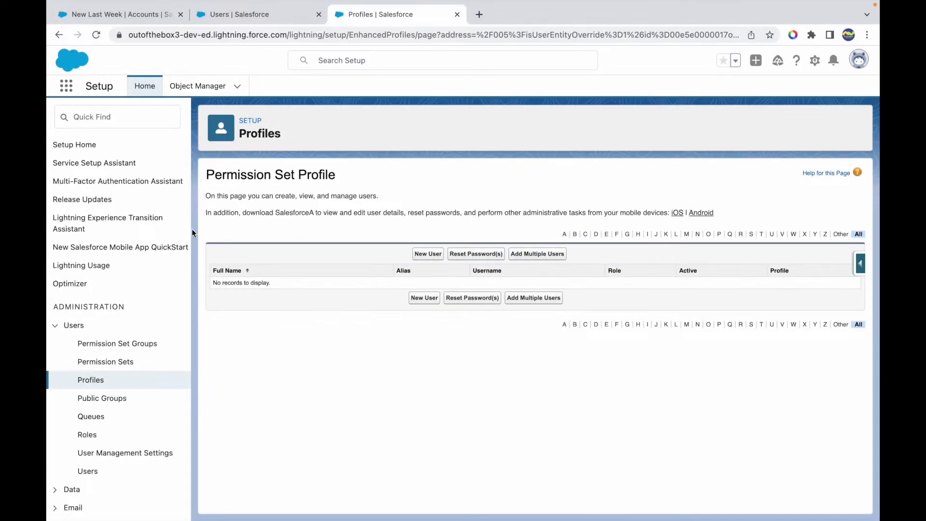
pyautogui.click(83, 469)
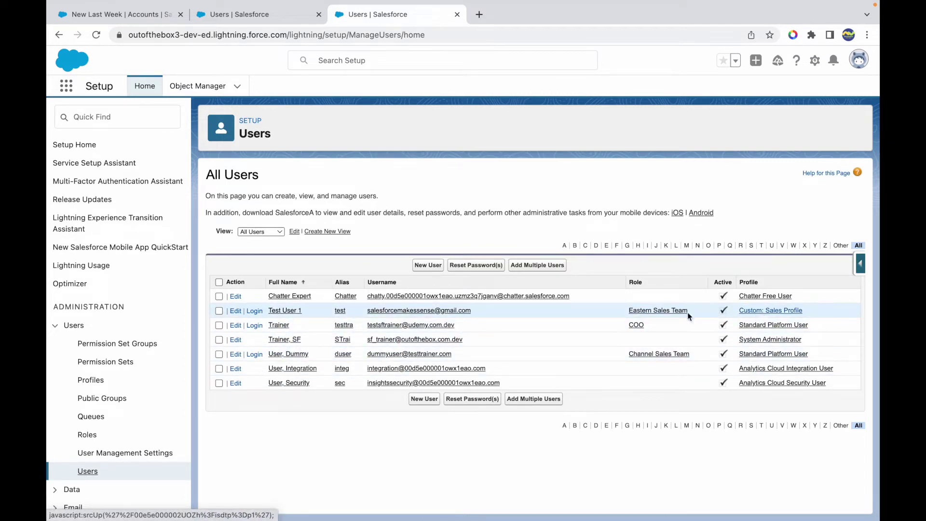
# - Open Test User 1's details and close the leftover New User tab
pyautogui.click(281, 311)
pyautogui.click(295, 20)
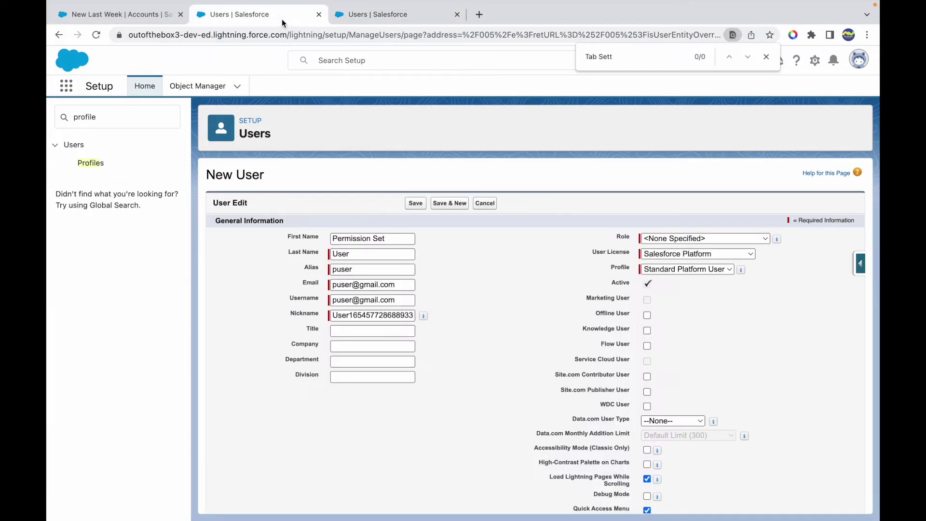
pyautogui.click(318, 14)
# - Change Test User 1's profile to Permission Set Profile, save, and log in as them
pyautogui.click(424, 237)
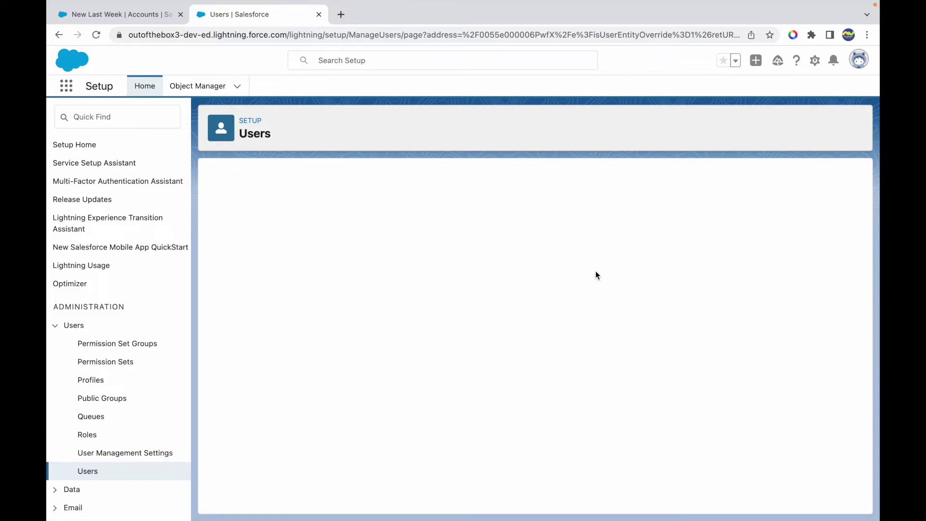
pyautogui.click(707, 274)
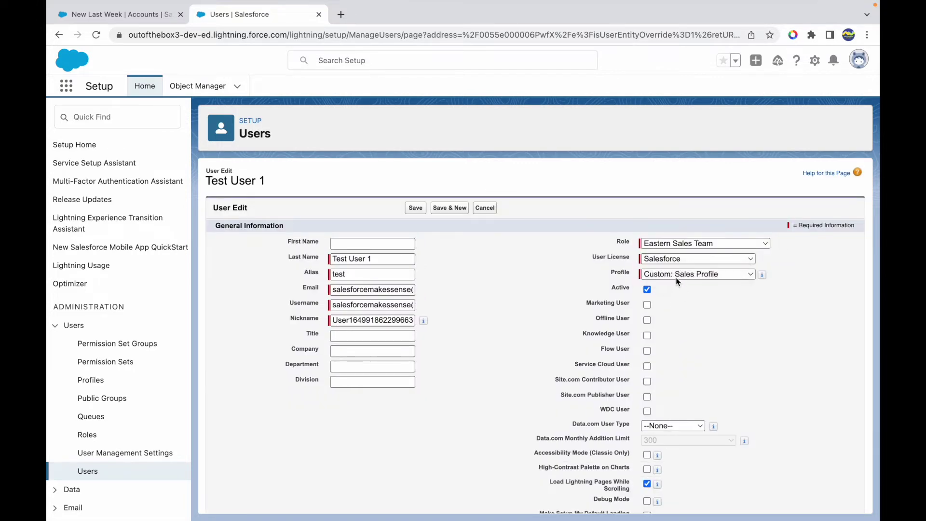
pyautogui.click(674, 275)
pyautogui.click(679, 324)
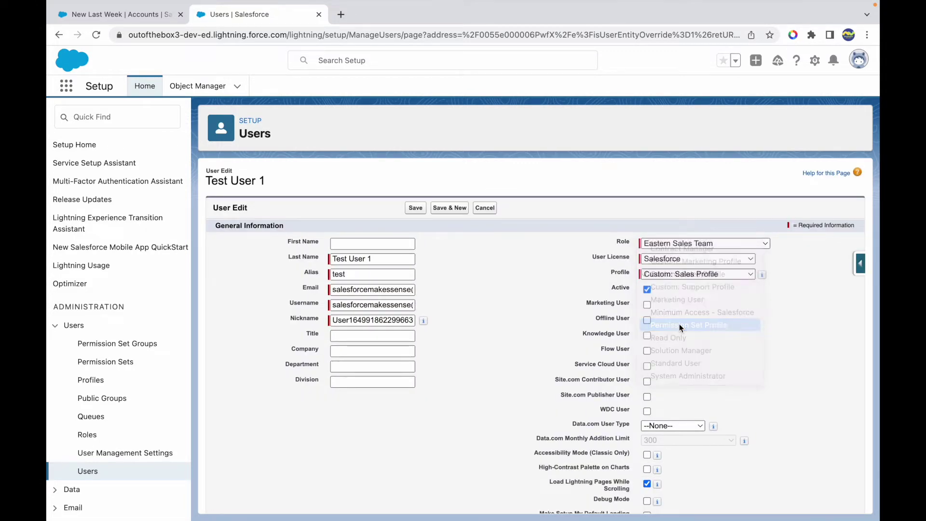
pyautogui.click(415, 208)
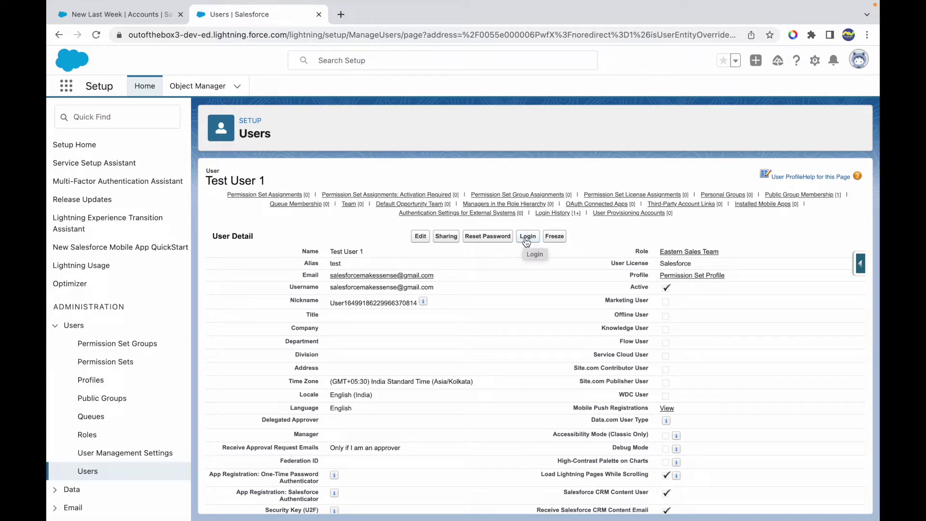
pyautogui.click(528, 241)
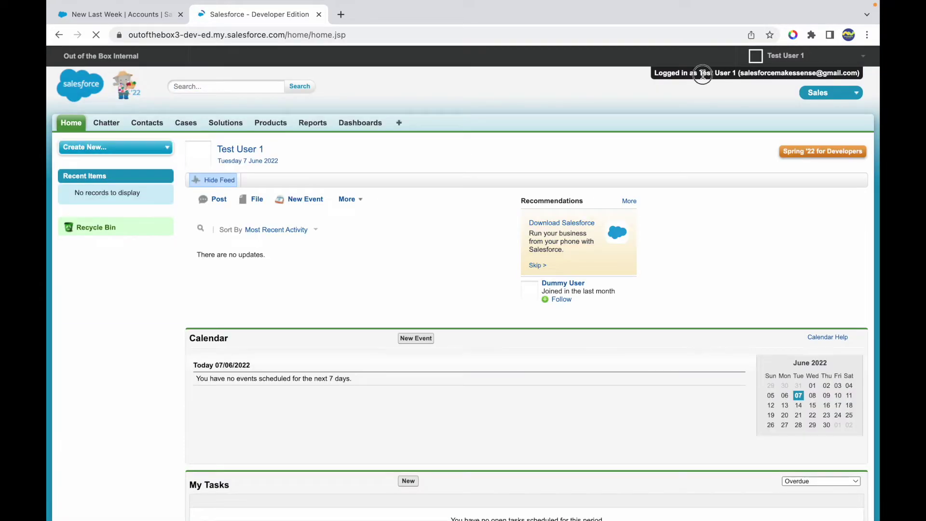
# - Review Test User 1's Classic home, log out, and sign back in as administrator
pyautogui.moveTo(701, 73); pyautogui.dragTo(738, 72)
pyautogui.click(495, 100)
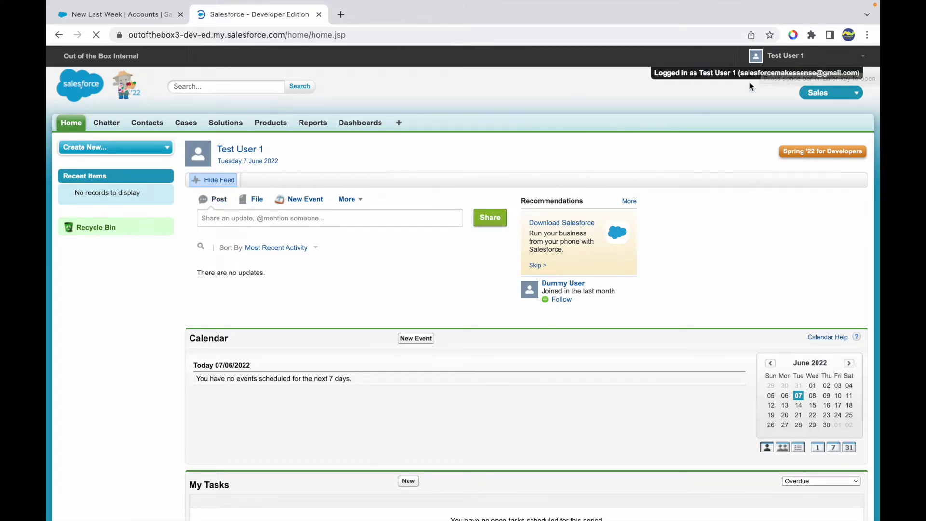
pyautogui.click(777, 55)
pyautogui.click(759, 173)
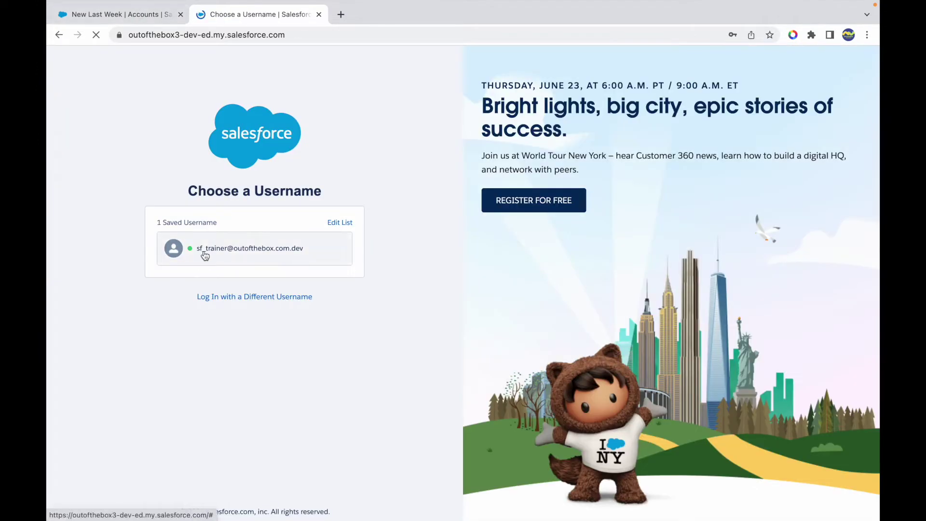
pyautogui.click(205, 256)
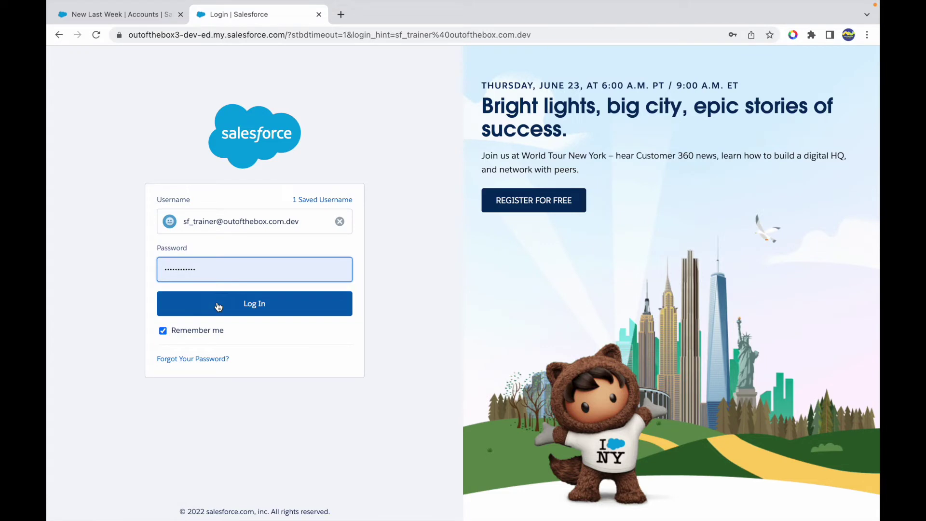
pyautogui.click(218, 307)
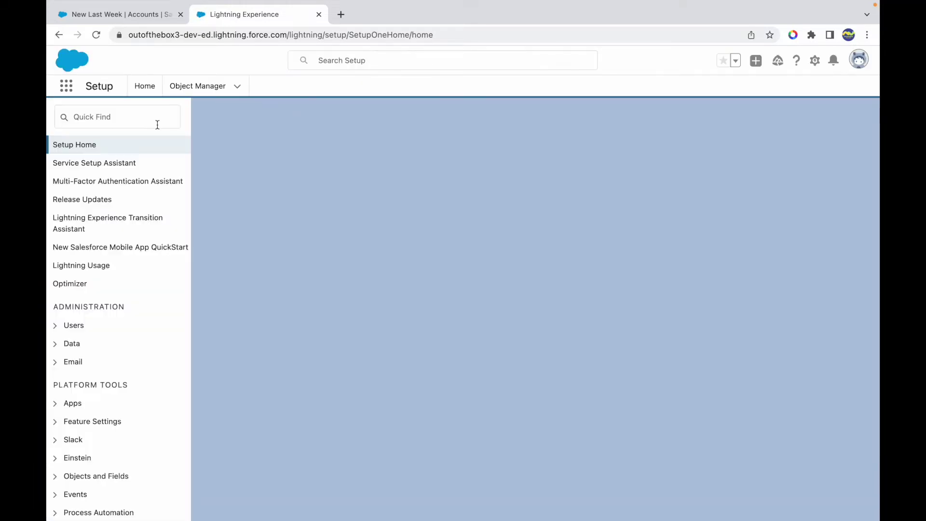
pyautogui.click(126, 124)
# - Find Profiles via 'pro' and open Permission Set Profile for editing
pyautogui.write('pro')
pyautogui.click(97, 163)
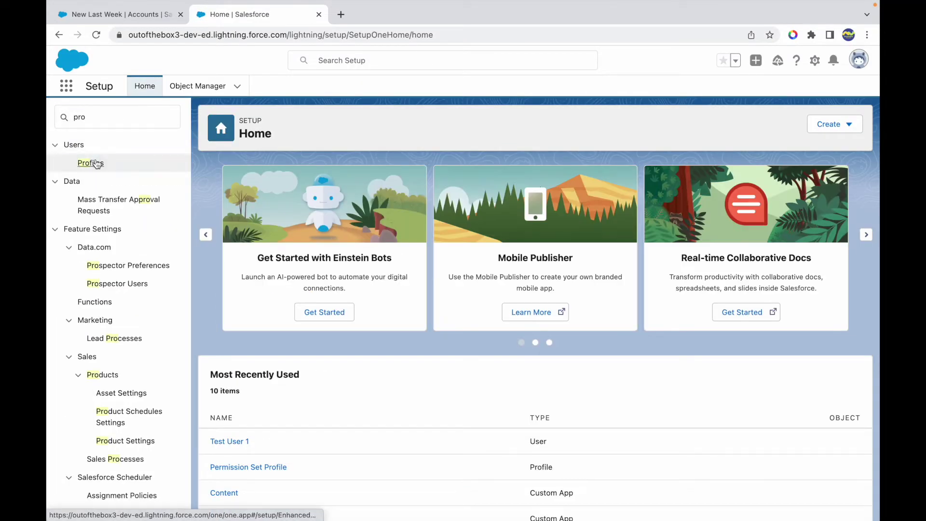
pyautogui.click(254, 468)
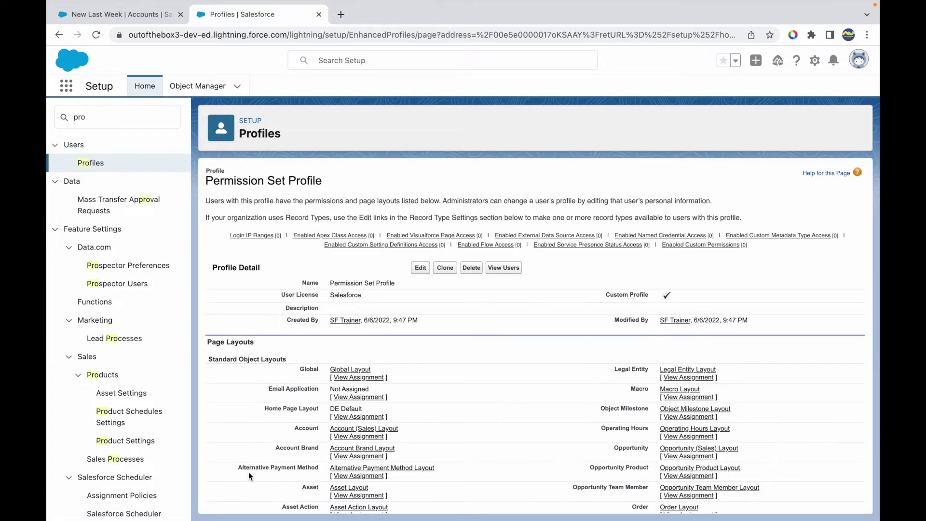
pyautogui.click(420, 272)
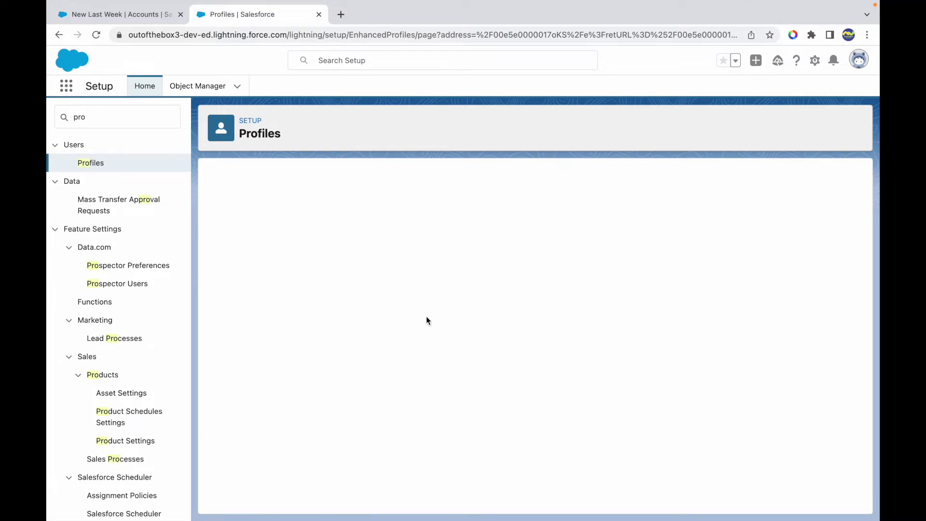
# - Confirm Lightning Experience User is enabled, save, then log in as Test User 1
pyautogui.hotkey('ctrl', 'f')
pyautogui.write('Light')
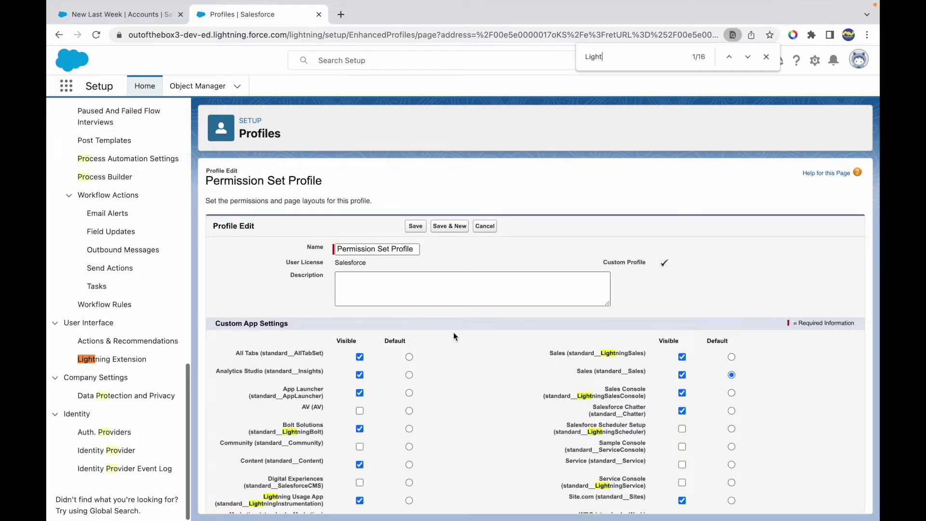
pyautogui.write('ning Ex')
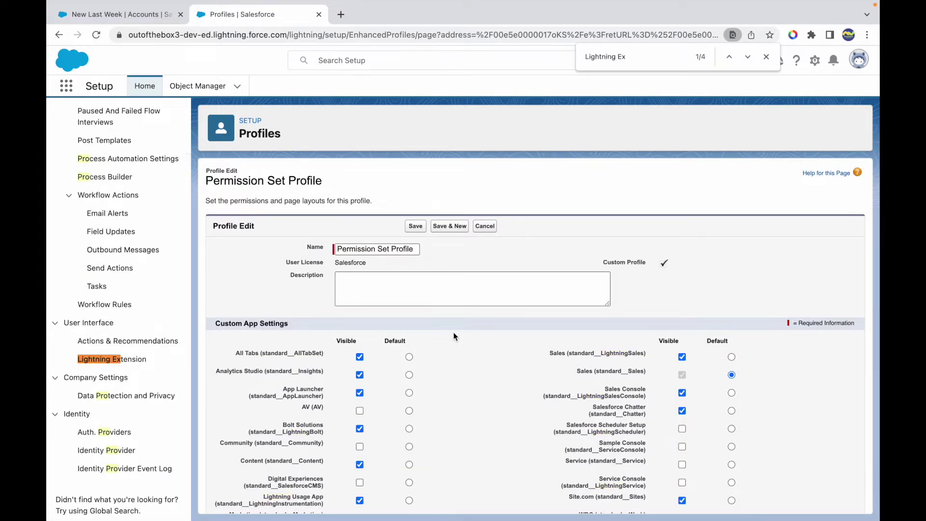
pyautogui.press('Return')
pyautogui.press('Return')
pyautogui.press('Return')
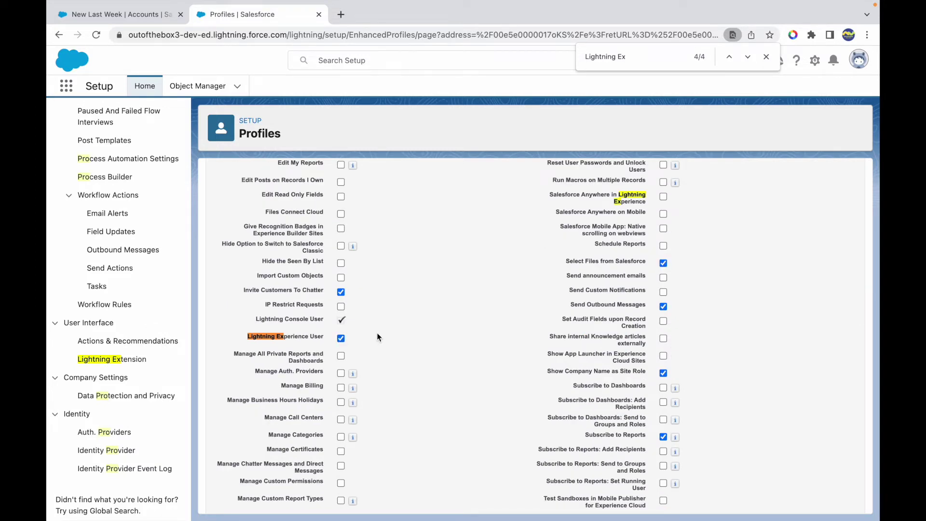
pyautogui.scroll(20, 404, 332)
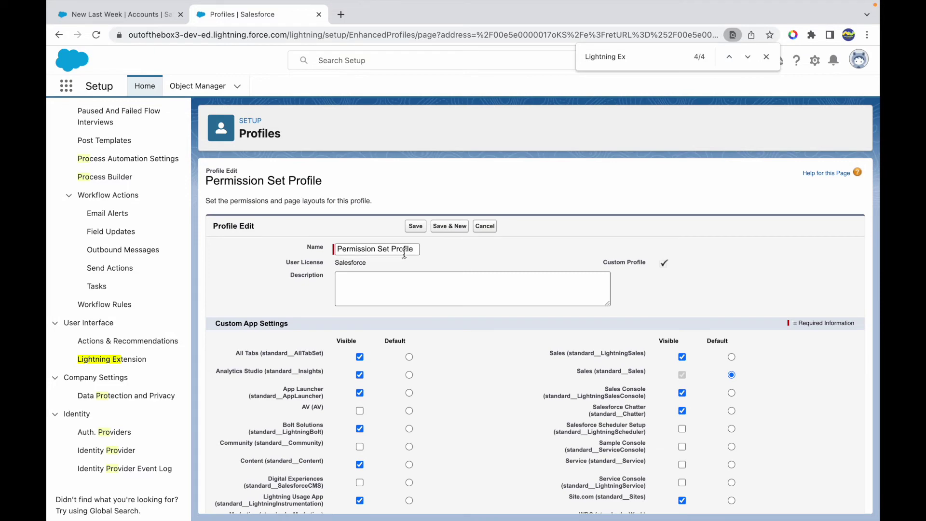
pyautogui.click(414, 227)
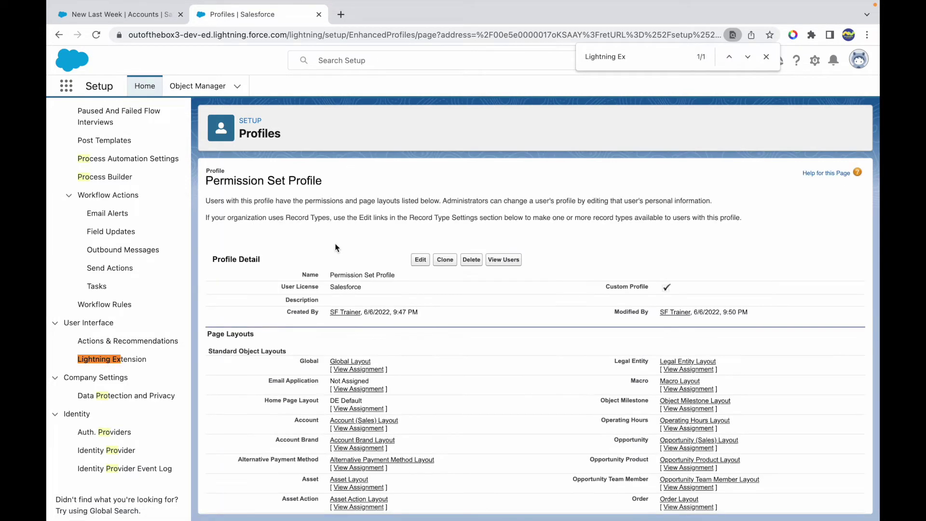
pyautogui.click(487, 261)
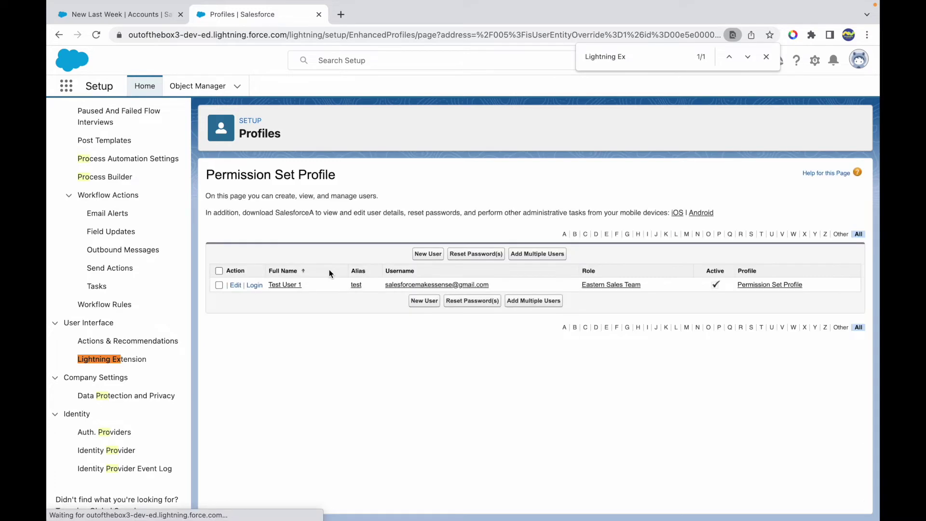
pyautogui.click(254, 285)
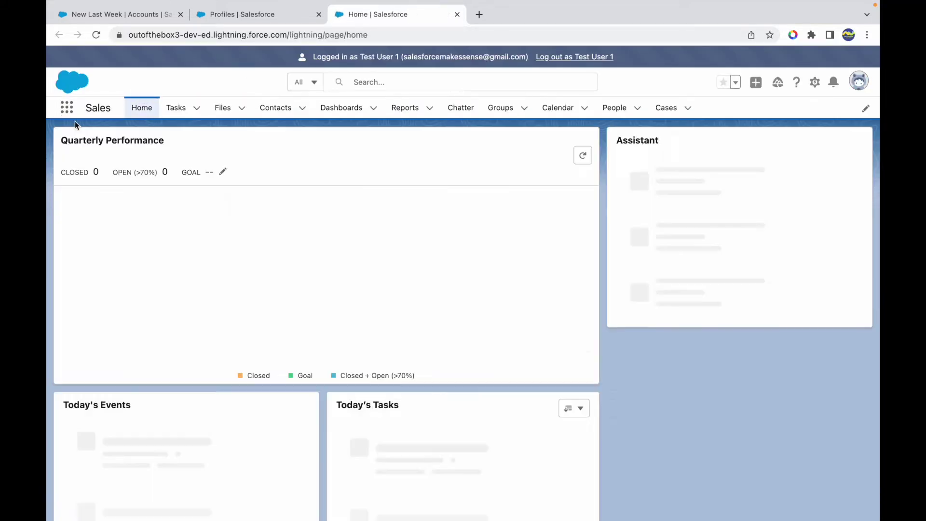
# - Browse all apps in the App Launcher, close it, and log out as Test User 1
pyautogui.click(67, 112)
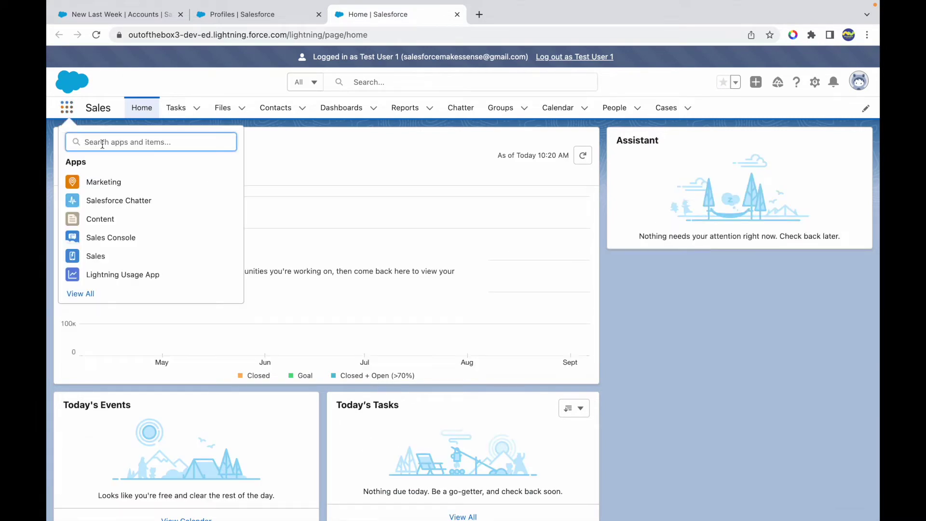
pyautogui.click(81, 295)
pyautogui.click(413, 240)
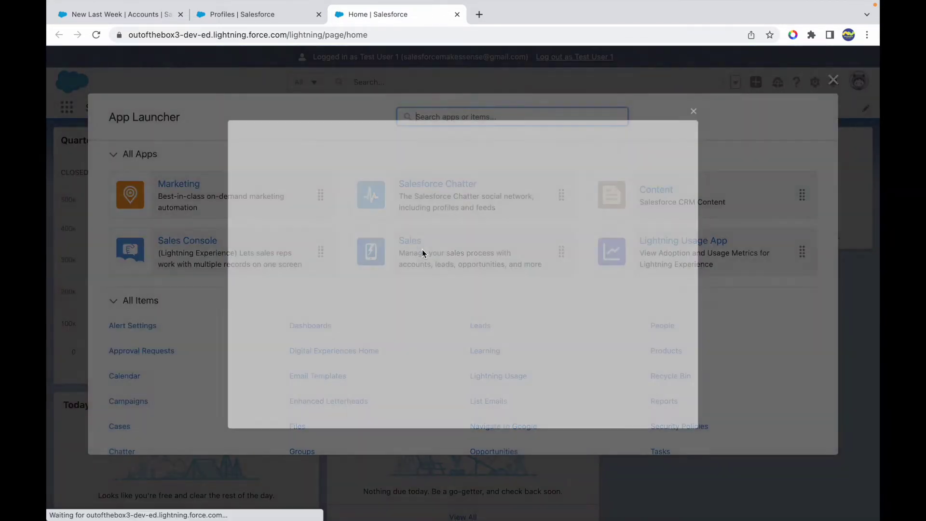
pyautogui.click(699, 102)
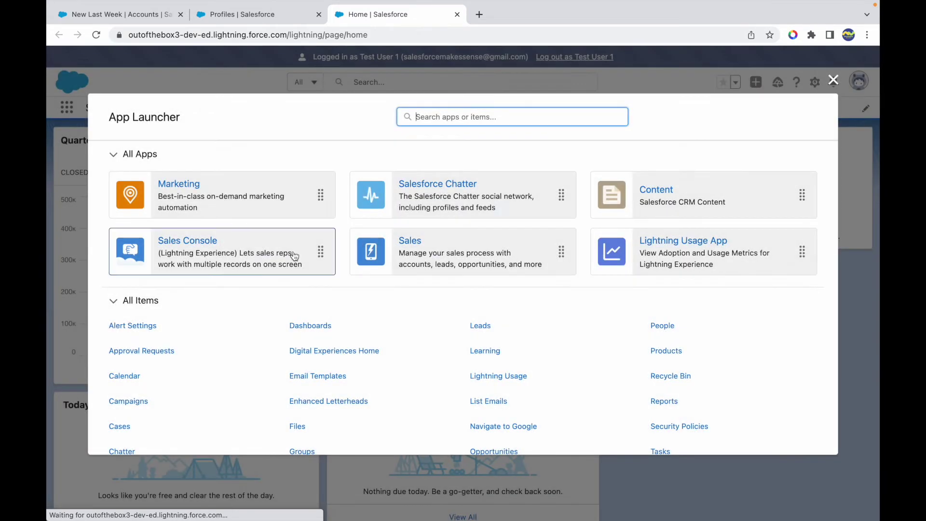
pyautogui.click(857, 108)
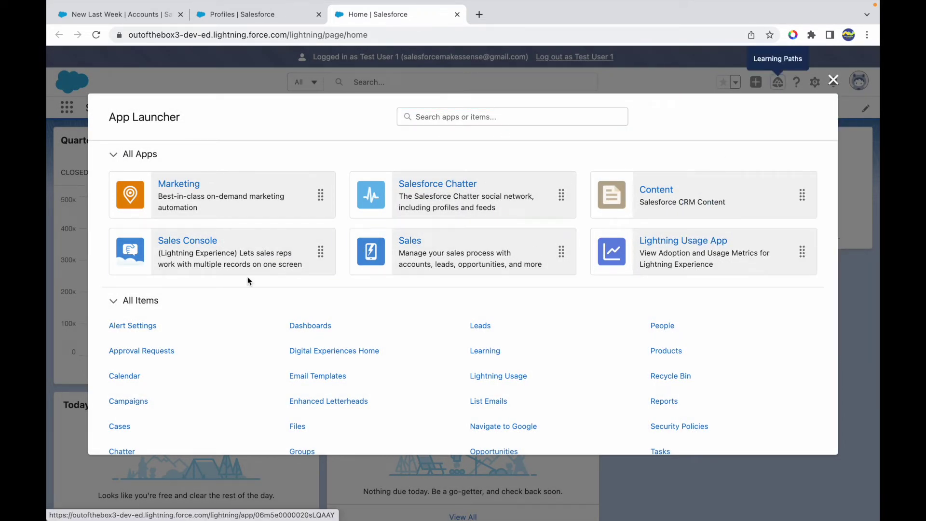
pyautogui.click(834, 80)
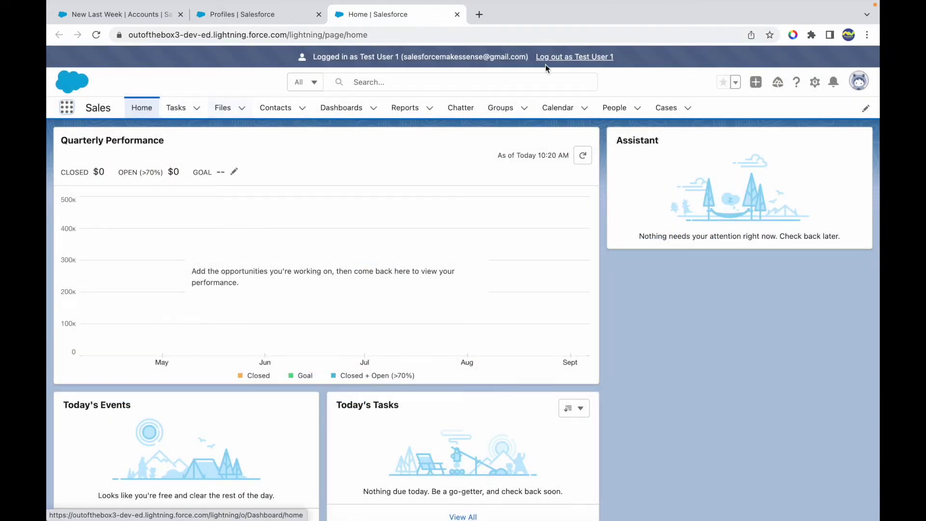
pyautogui.click(565, 59)
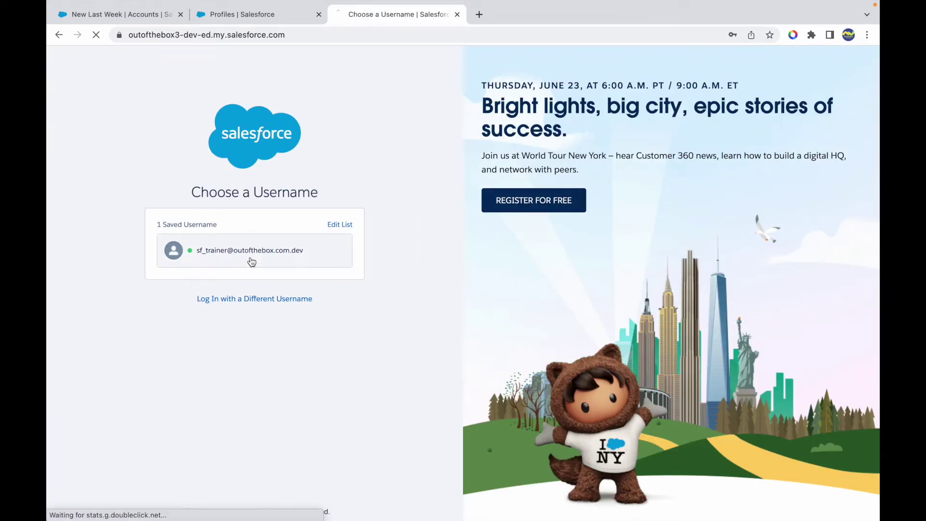
pyautogui.click(251, 261)
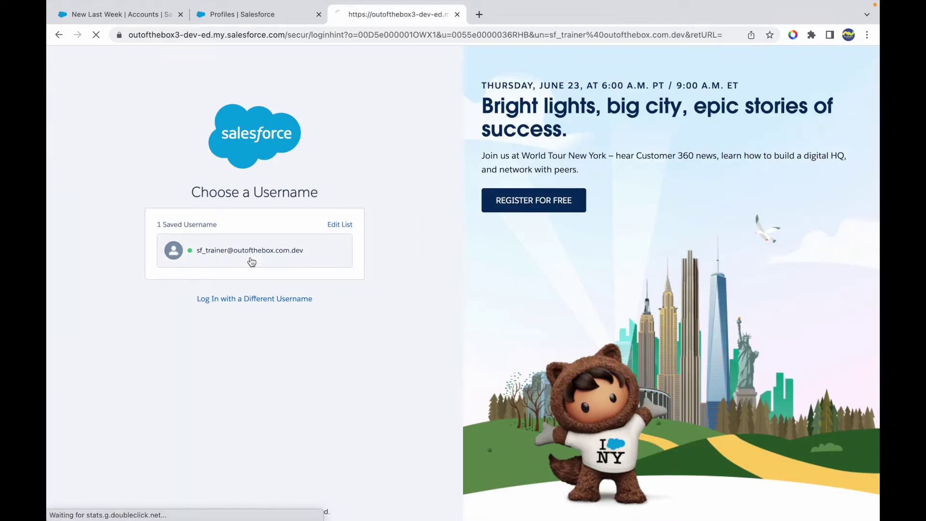
# - Log back in as the administrator and filter Quick Find by 'permissio' to reach Permission Sets
pyautogui.click(232, 303)
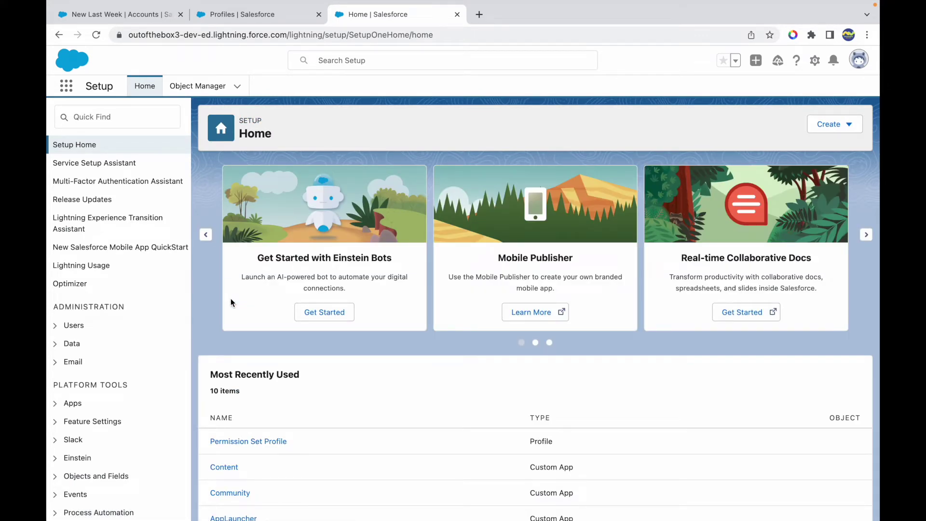
pyautogui.click(105, 120)
pyautogui.write('permissio')
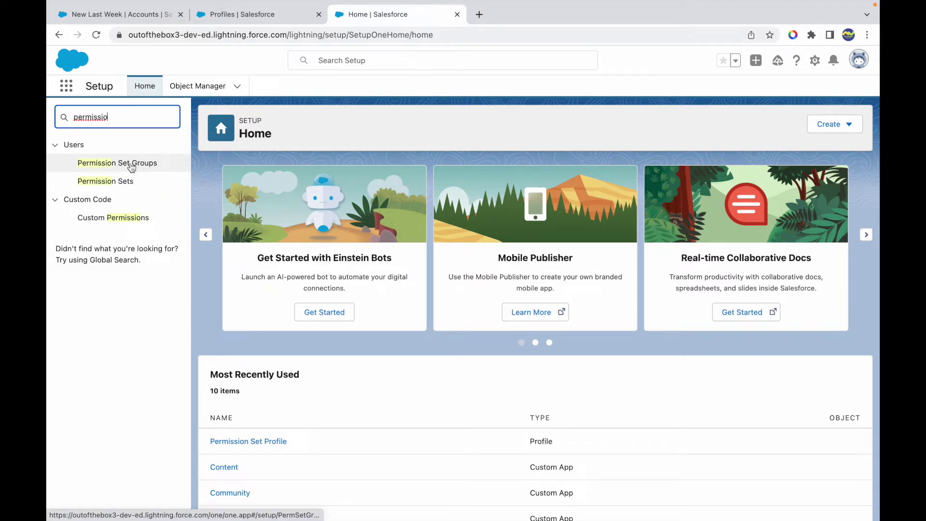
pyautogui.click(107, 184)
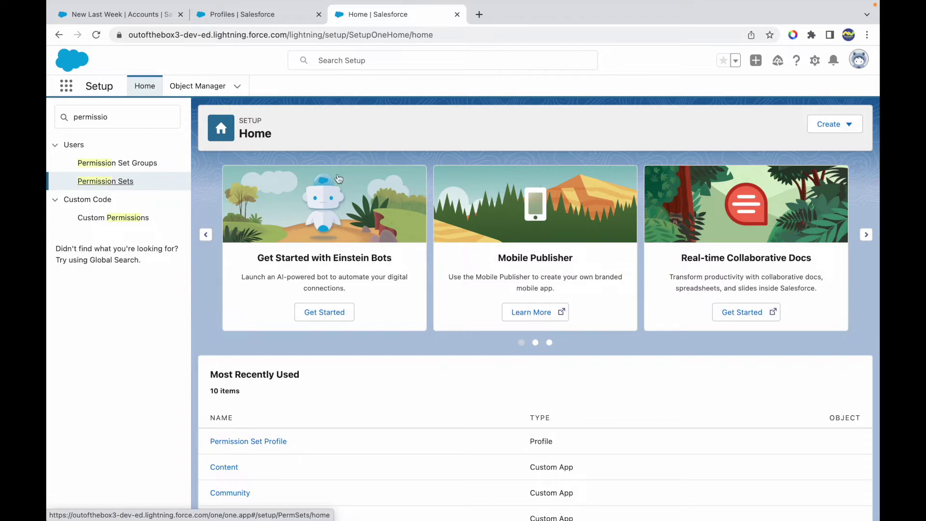
# - Start a new permission set labelled 'AV Application Permissions', fixing the capital P
pyautogui.click(154, 187)
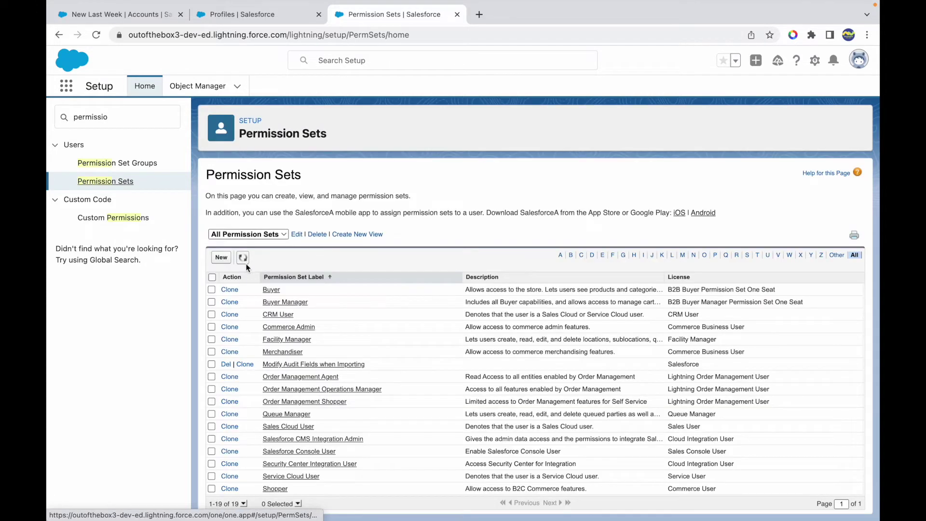
pyautogui.click(221, 258)
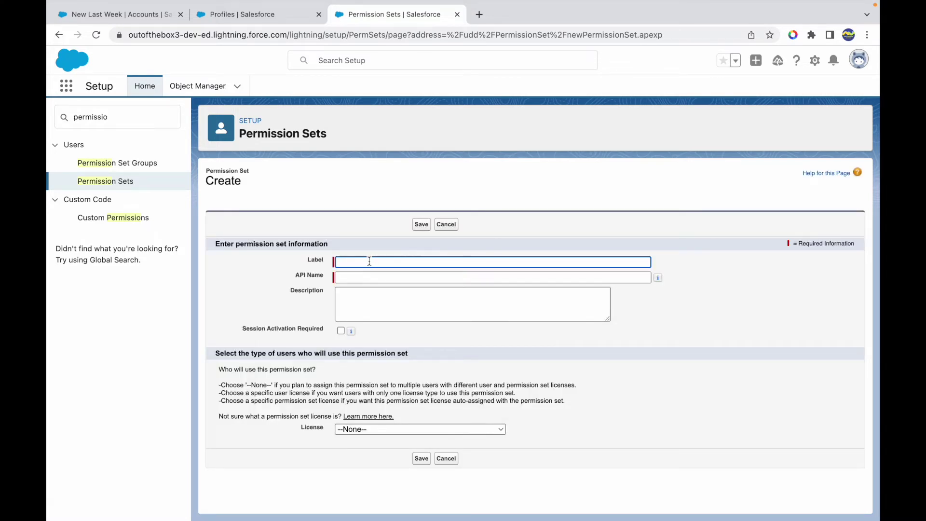
pyautogui.write('AV Application permissions')
pyautogui.doubleClick(397, 261)
pyautogui.write('Permissions')
pyautogui.press('Tab')
pyautogui.click(334, 312)
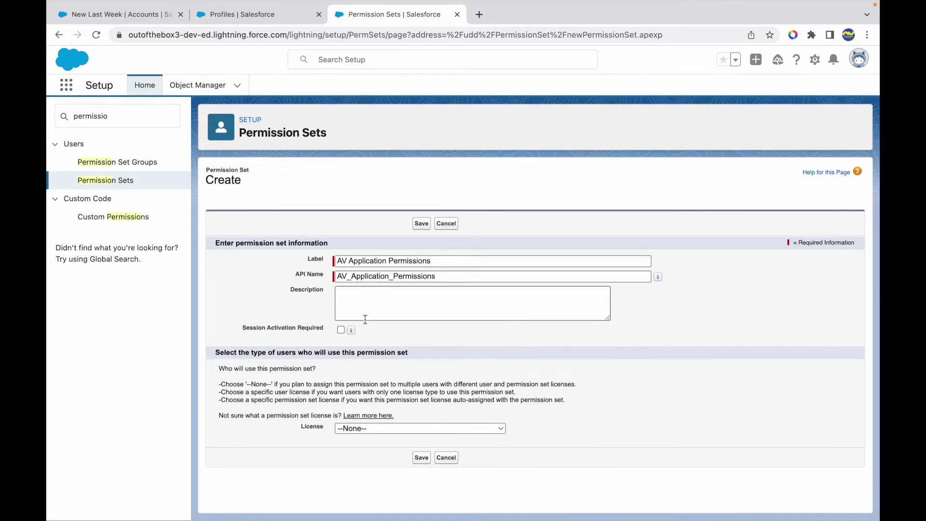
# - Choose the Salesforce license for the permission set and save it
pyautogui.click(344, 431)
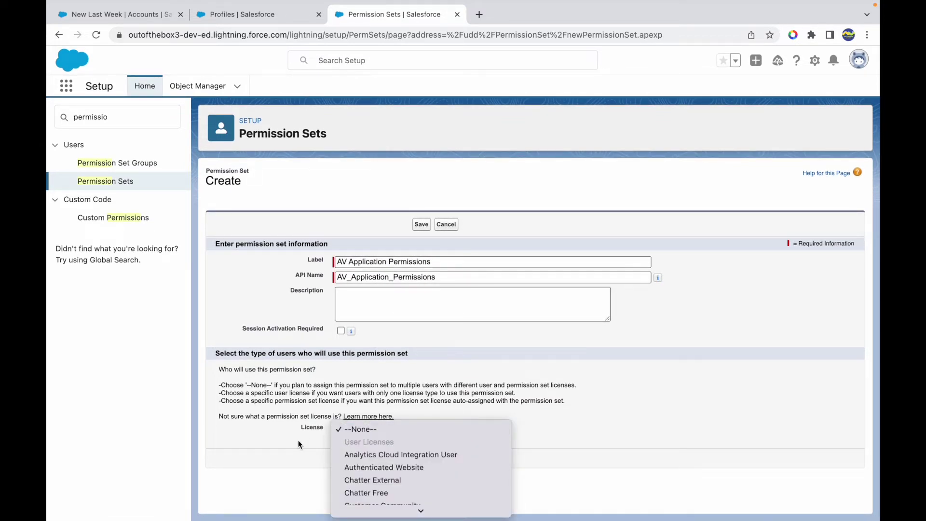
pyautogui.click(449, 284)
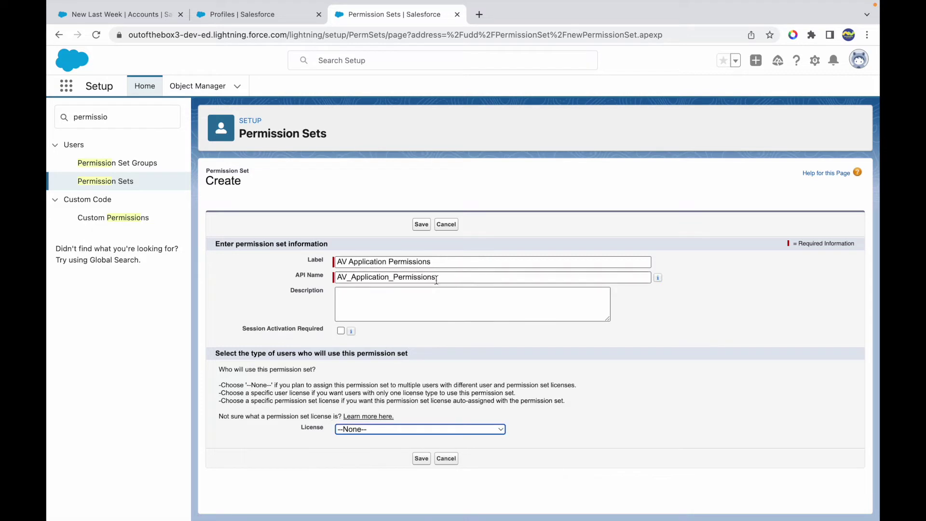
pyautogui.click(366, 426)
pyautogui.scroll(-10, 390, 394)
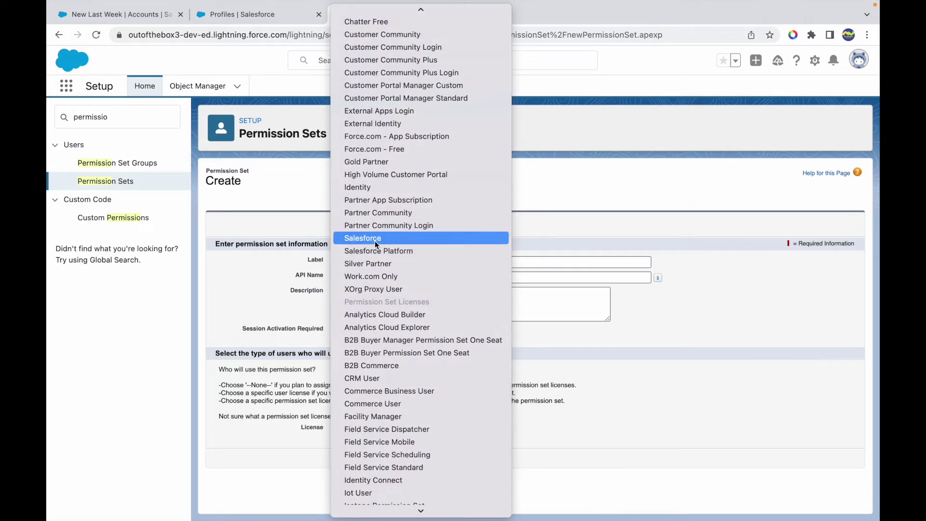
pyautogui.click(374, 240)
pyautogui.click(249, 405)
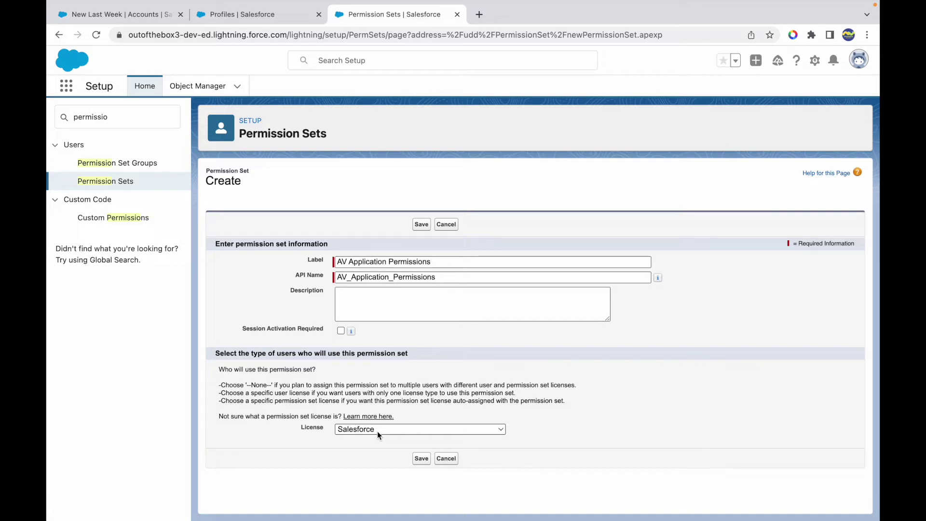
pyautogui.click(419, 458)
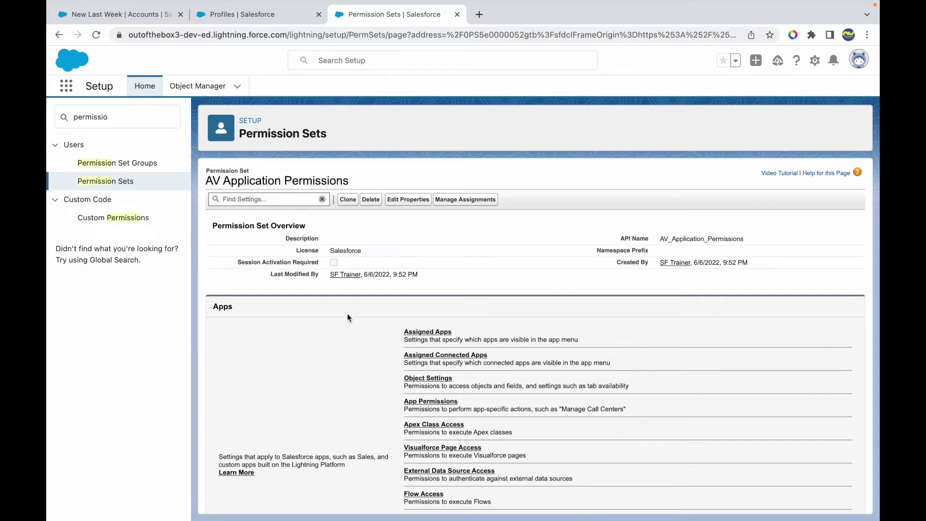
# - Search the set's settings for 'Tab' and then 'Appli' to reach its Assigned Apps page, which has no apps
pyautogui.click(254, 199)
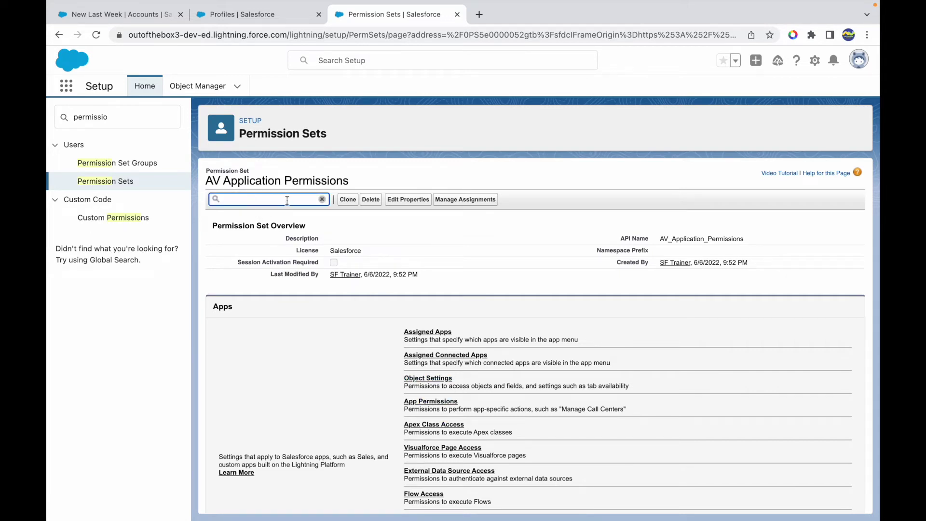
pyautogui.click(389, 171)
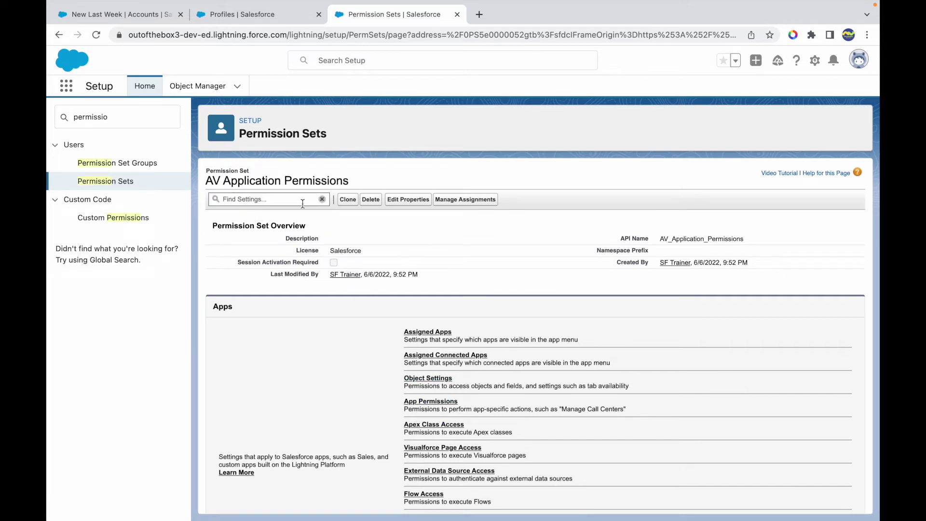
pyautogui.click(271, 197)
pyautogui.write('Tab Se')
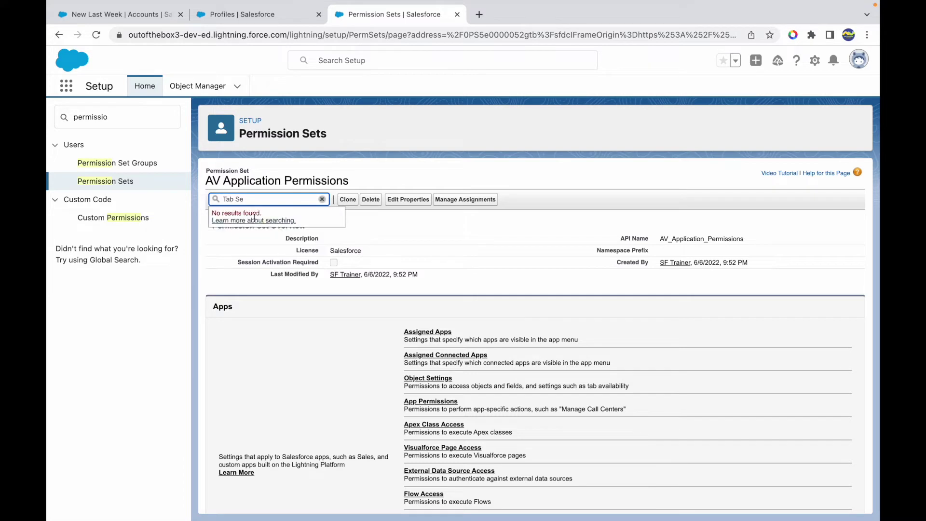
pyautogui.press('BackSpace')
pyautogui.press('BackSpace')
pyautogui.press('BackSpace')
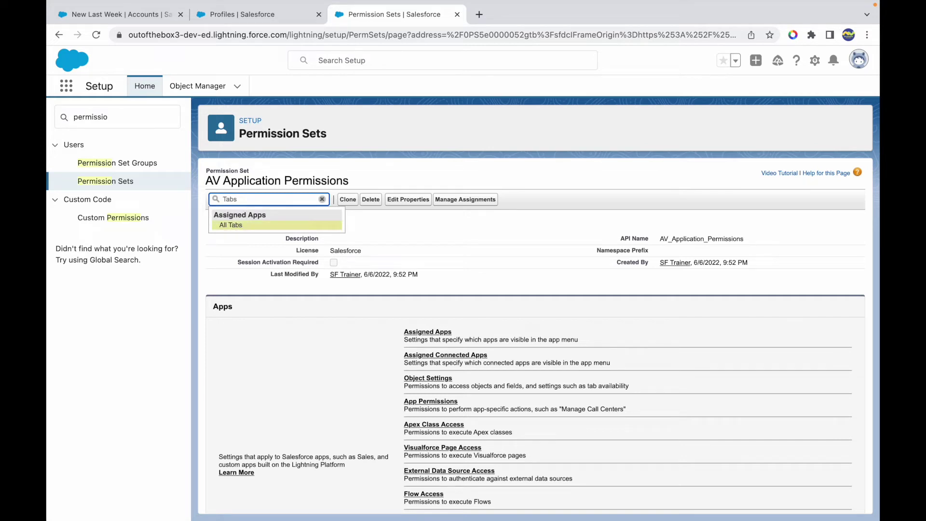
pyautogui.click(238, 225)
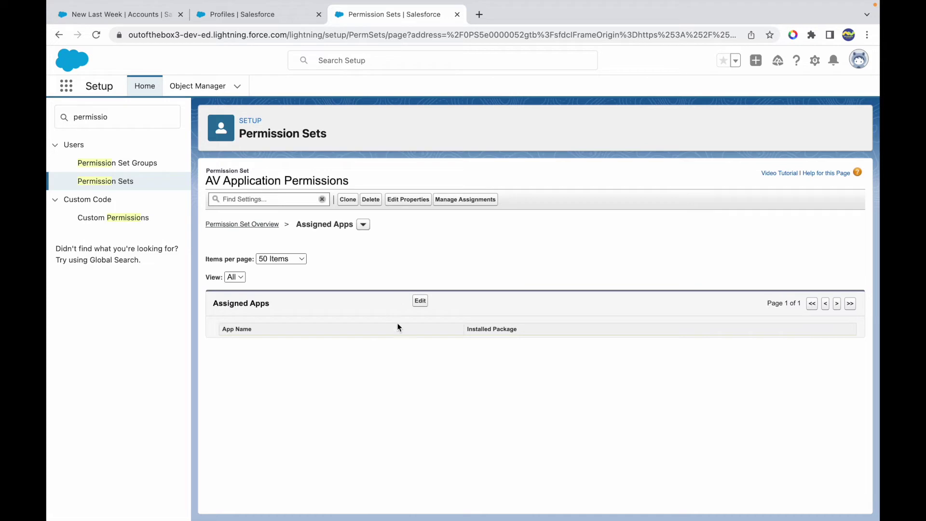
pyautogui.click(274, 200)
pyautogui.write('Application')
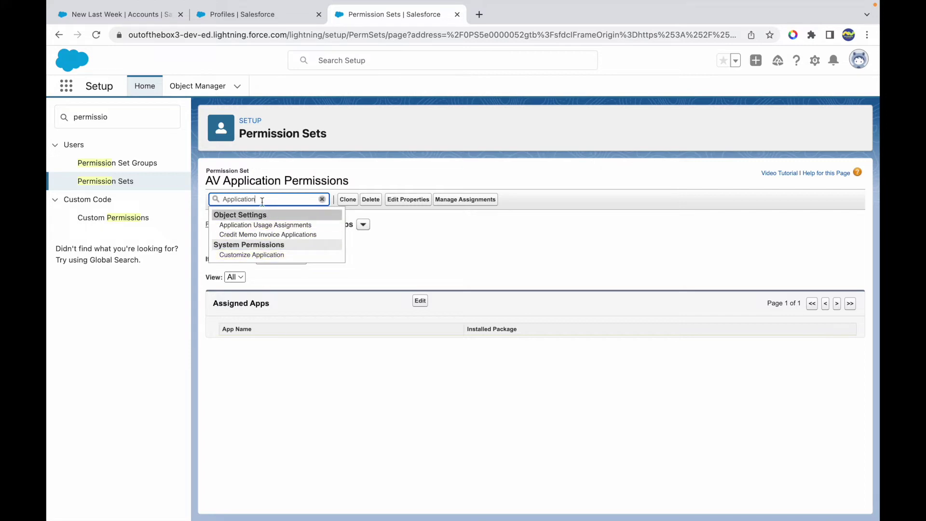
pyautogui.press('BackSpace')
pyautogui.press('BackSpace')
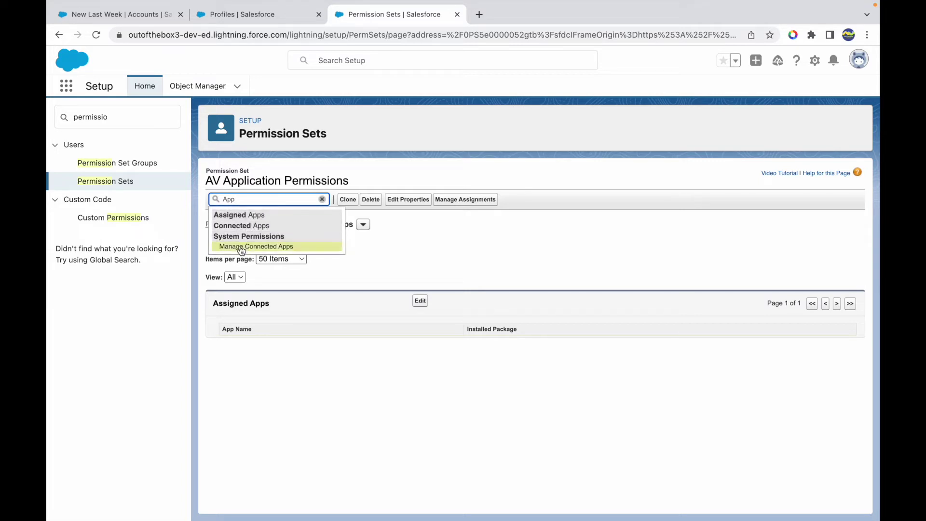
pyautogui.click(239, 216)
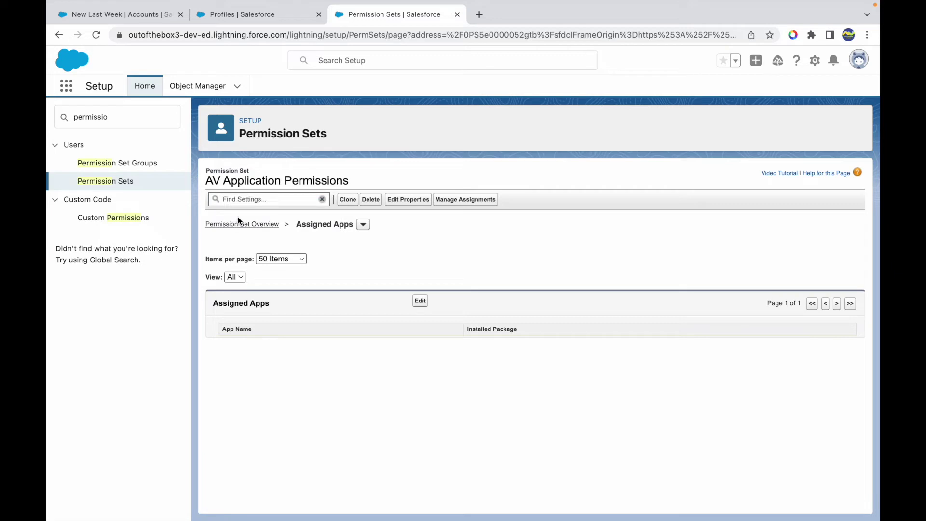
pyautogui.click(238, 222)
# - Add the AV app to the set's enabled apps, save, and return to the set's overview
pyautogui.click(419, 301)
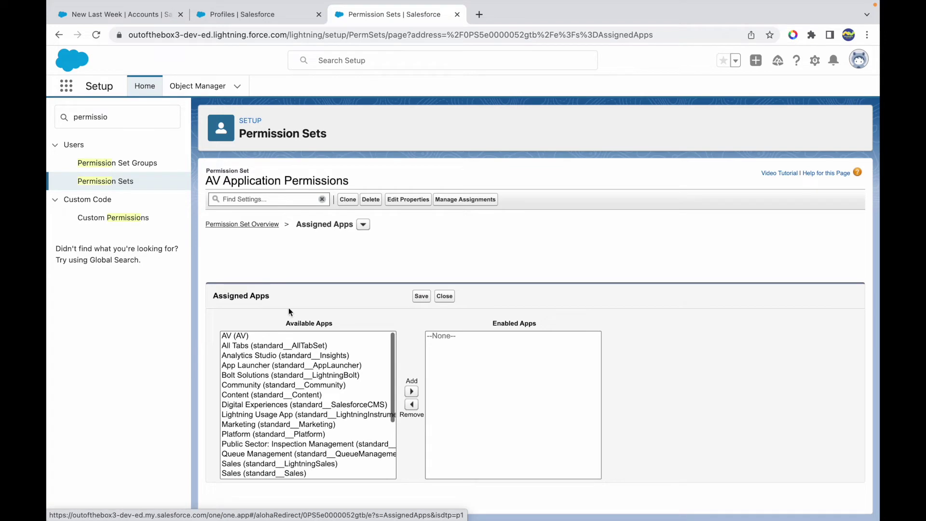
pyautogui.click(273, 337)
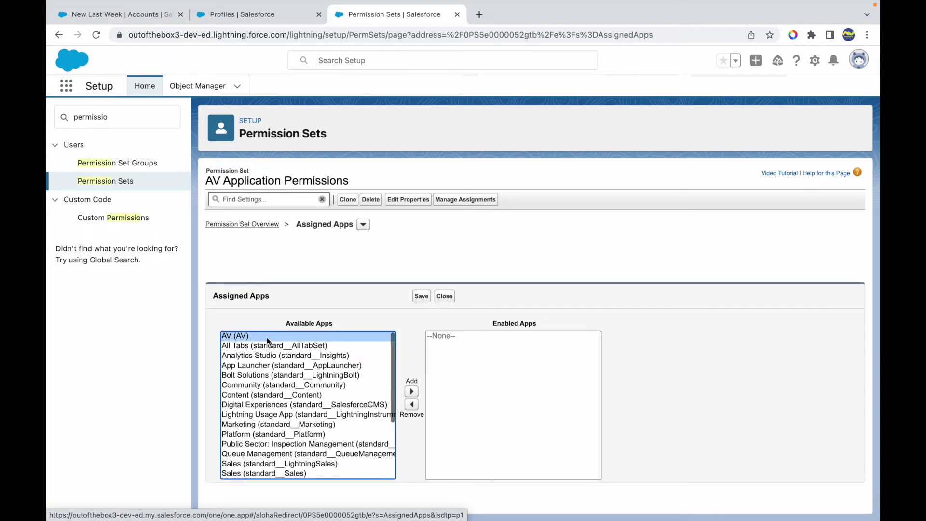
pyautogui.click(410, 390)
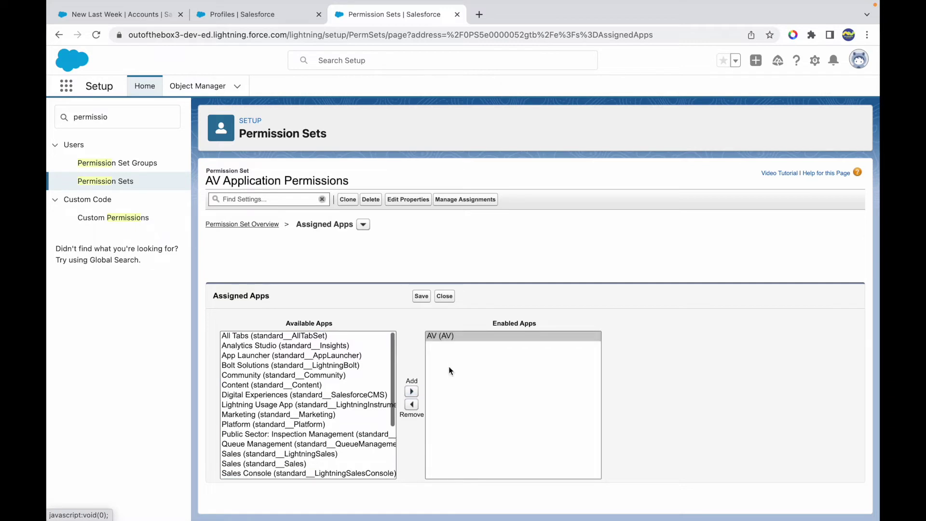
pyautogui.click(421, 297)
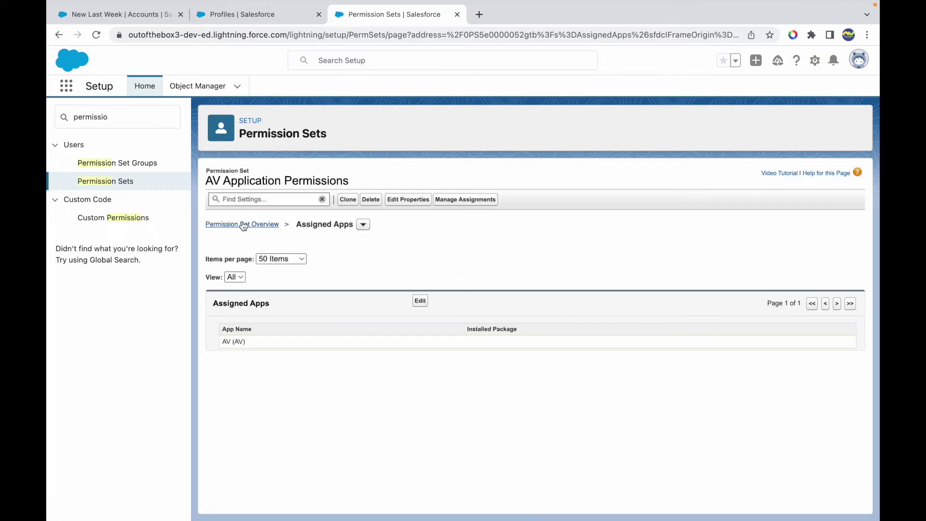
pyautogui.click(243, 225)
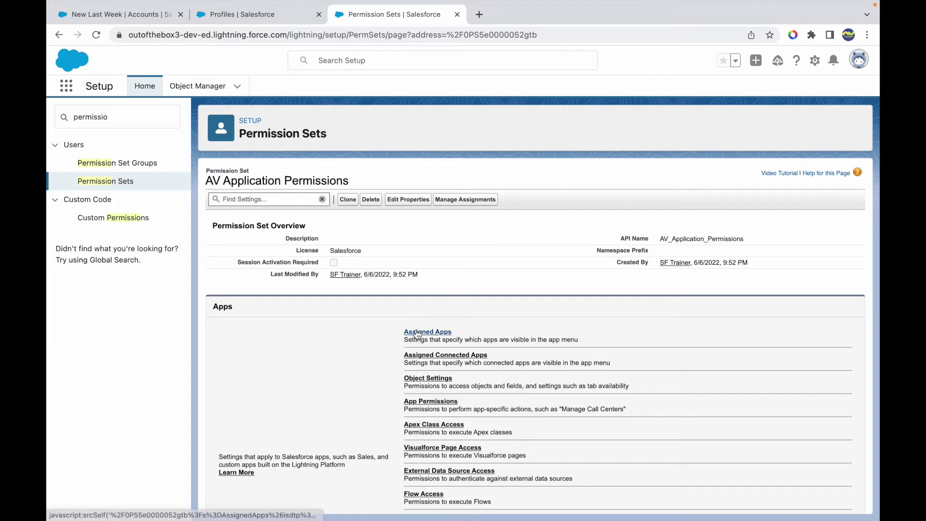
# - In Object Settings, set the Accounts tab to Available and Visible and save
pyautogui.scroll(-1, 474, 354)
pyautogui.scroll(-1, 475, 352)
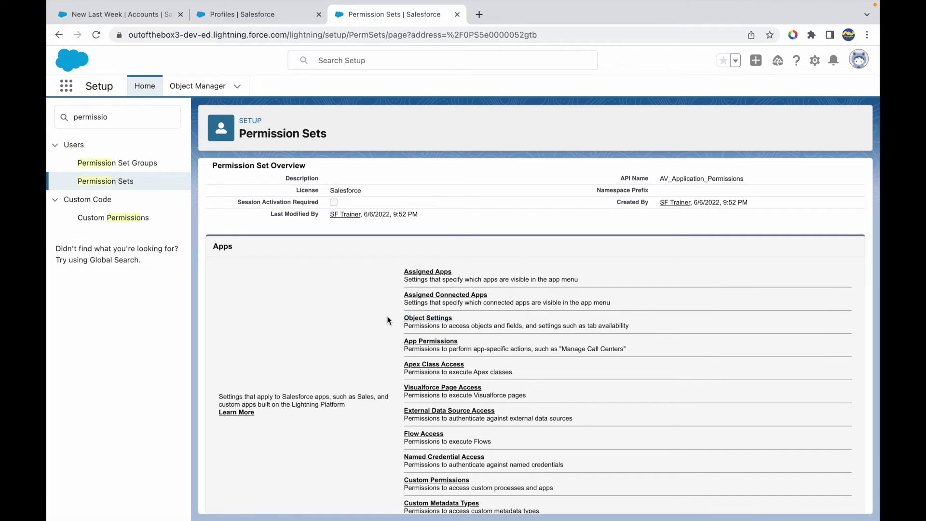
pyautogui.click(428, 319)
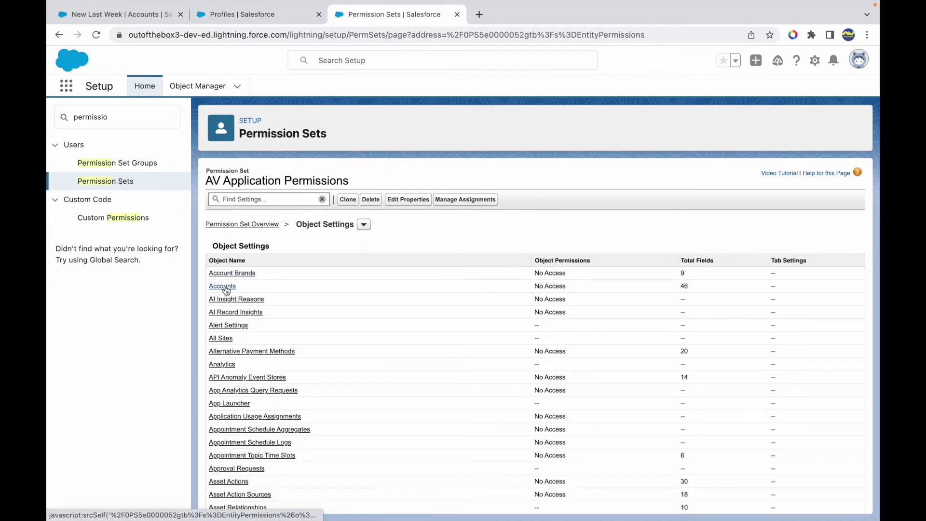
pyautogui.click(222, 287)
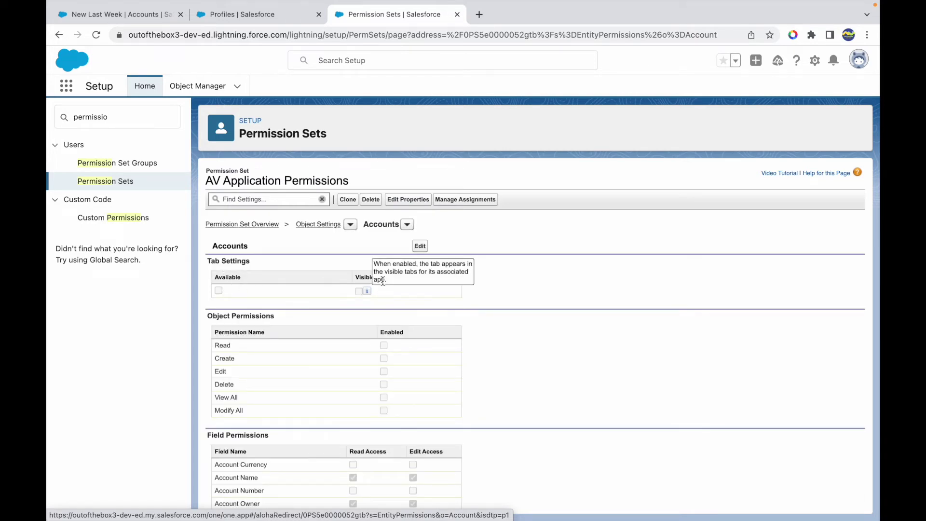
pyautogui.click(420, 246)
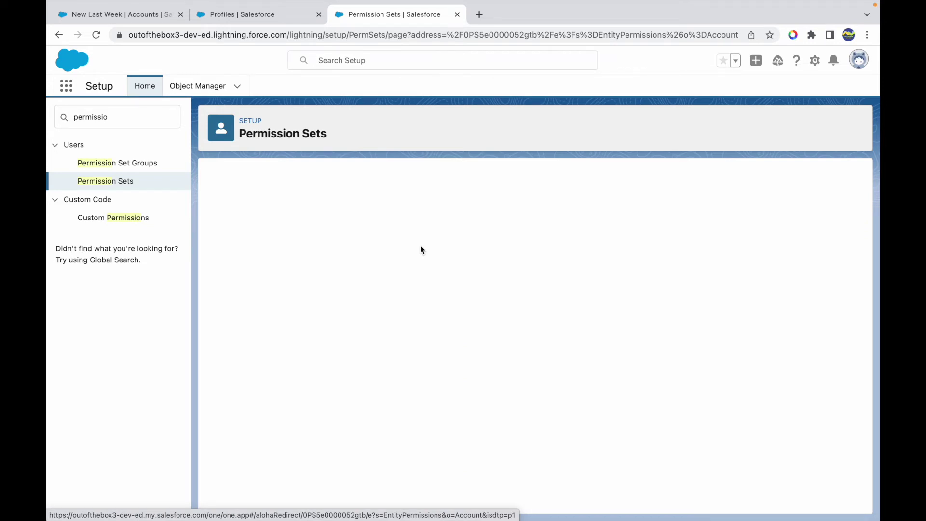
pyautogui.click(358, 297)
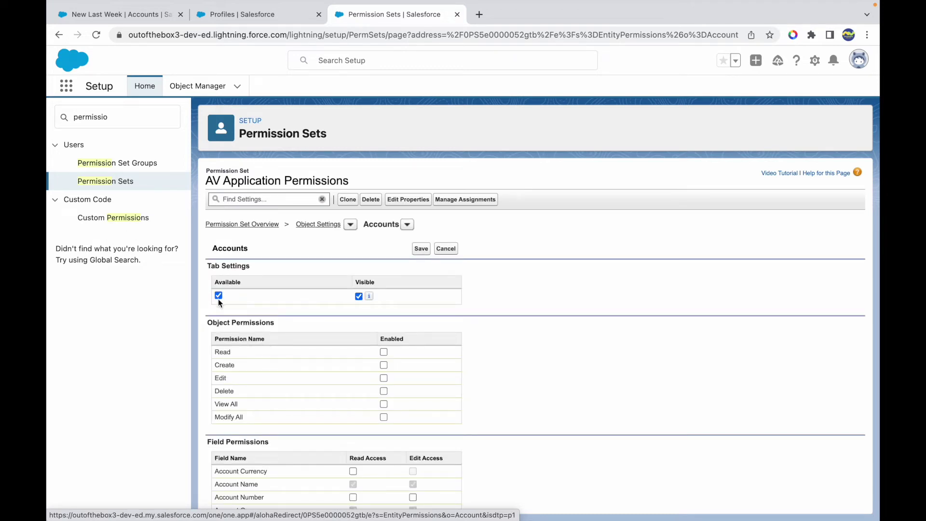
pyautogui.scroll(-3, 265, 353)
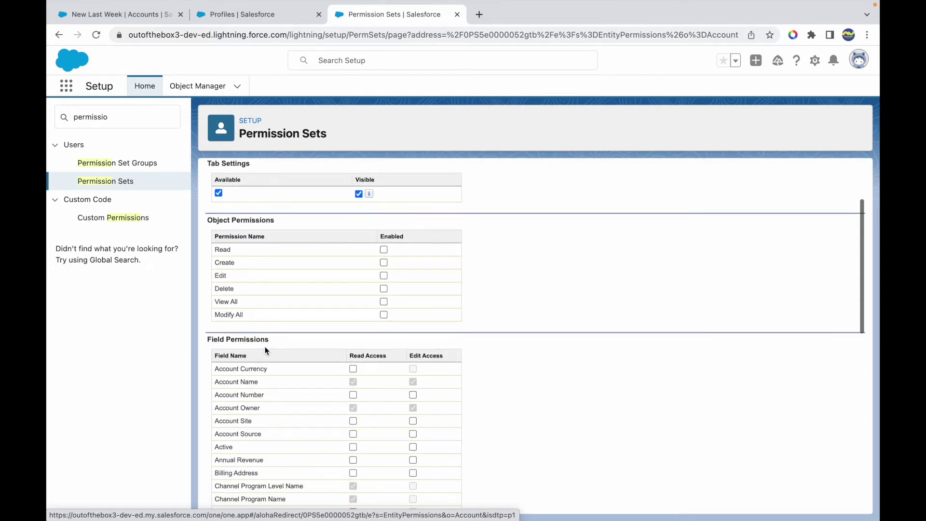
pyautogui.scroll(-10, 251, 291)
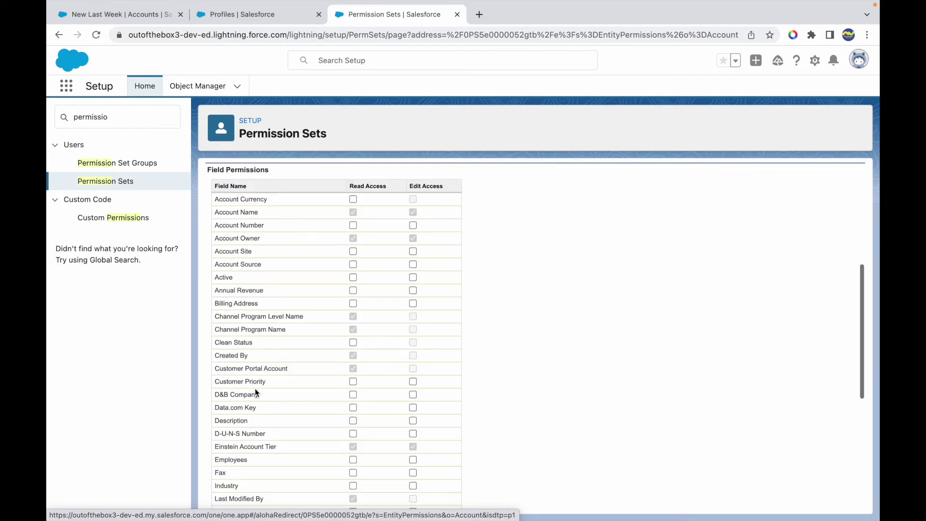
pyautogui.scroll(-3, 255, 389)
pyautogui.scroll(15, 255, 389)
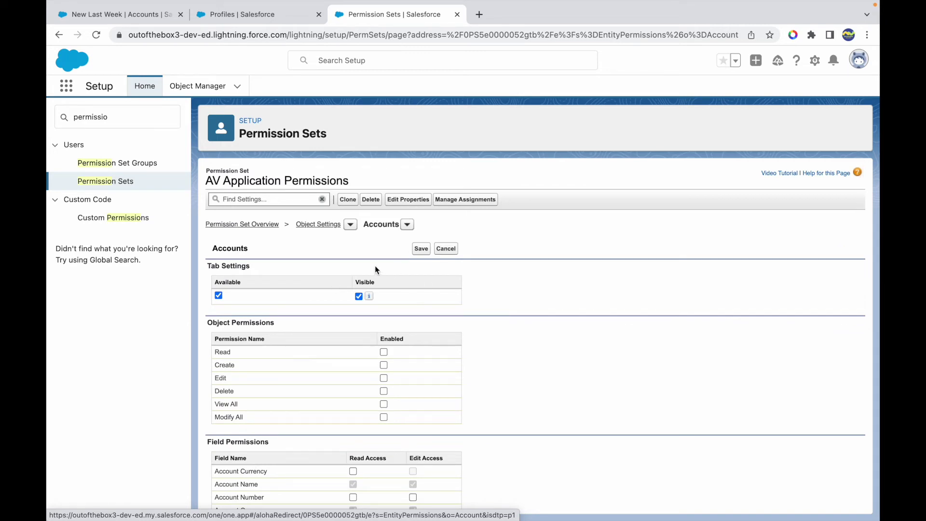
pyautogui.click(420, 251)
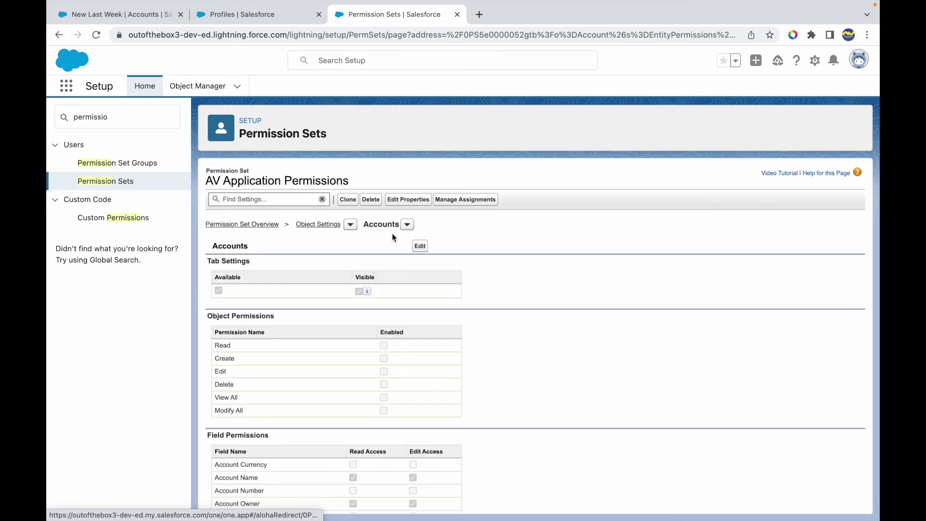
pyautogui.click(407, 225)
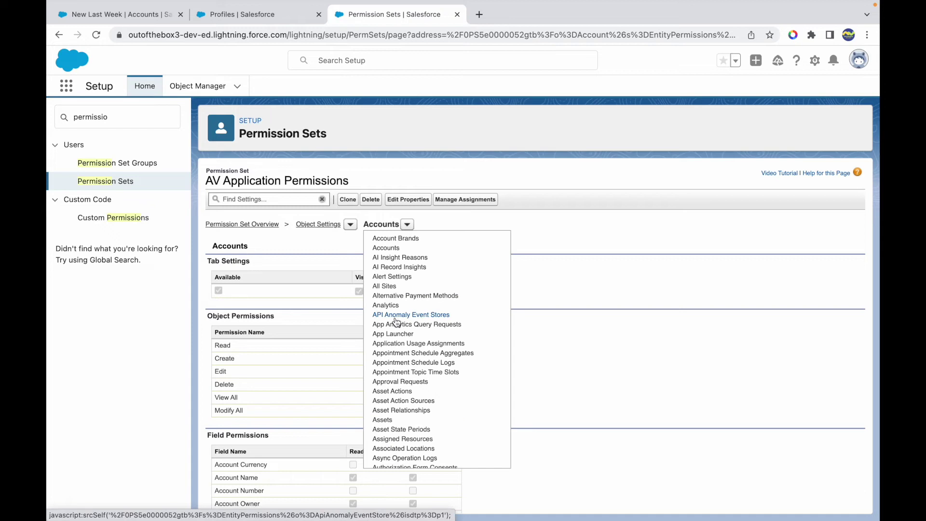
# - Switch to Leads object settings, set its tab to Available and Visible, and save
pyautogui.scroll(-3, 401, 438)
pyautogui.scroll(-10, 402, 439)
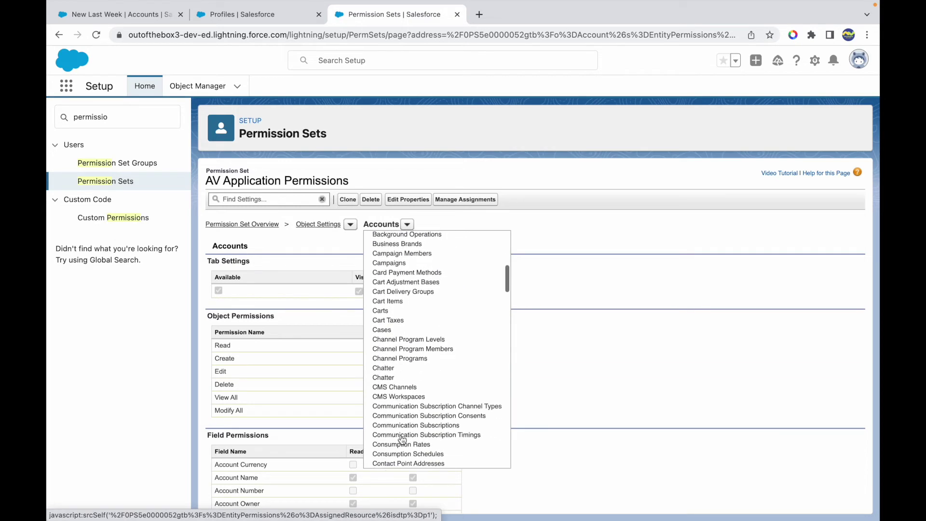
pyautogui.scroll(-6, 402, 440)
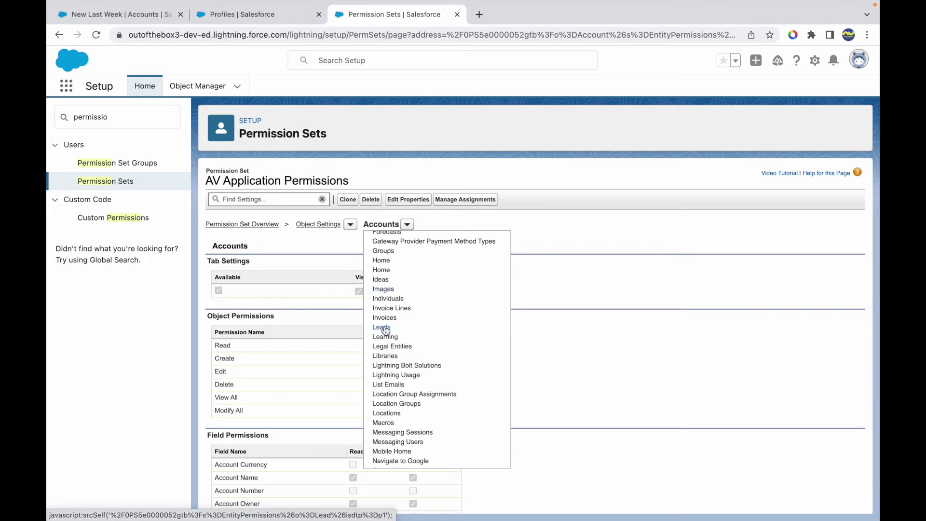
pyautogui.click(385, 328)
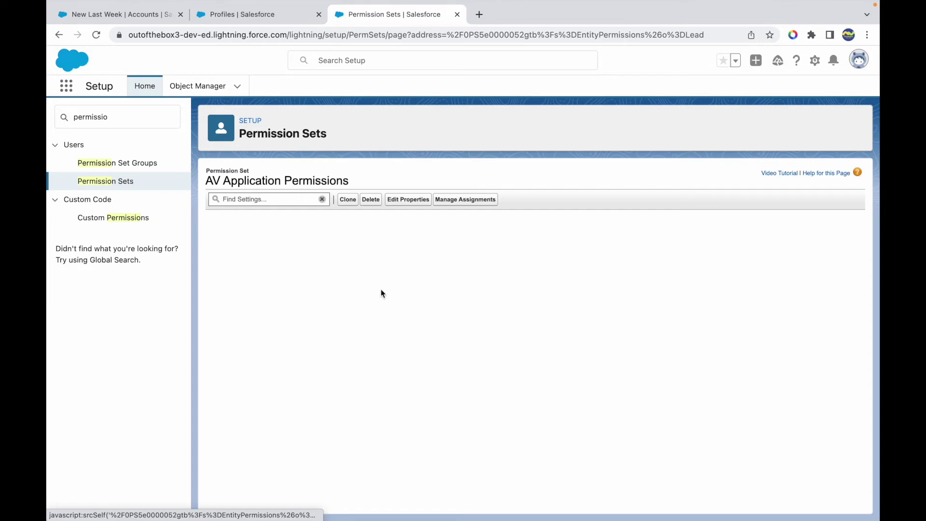
pyautogui.click(419, 247)
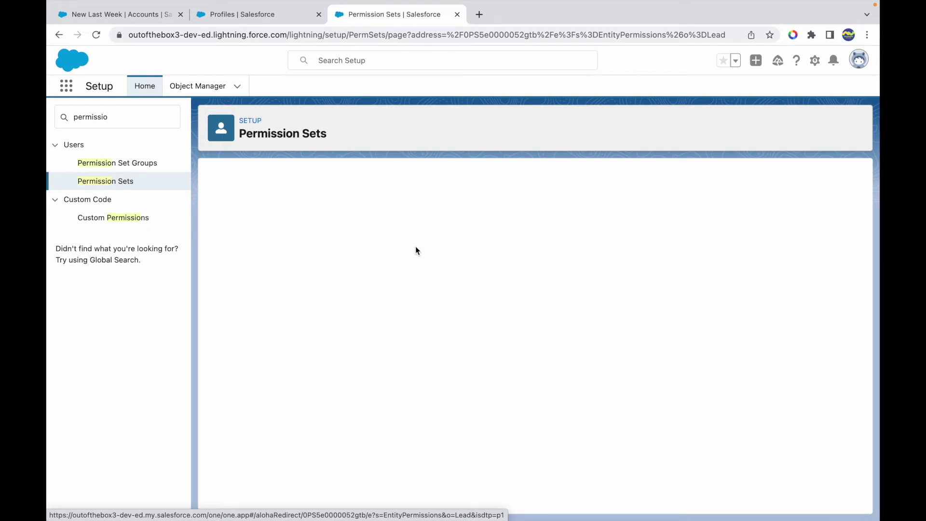
pyautogui.click(359, 296)
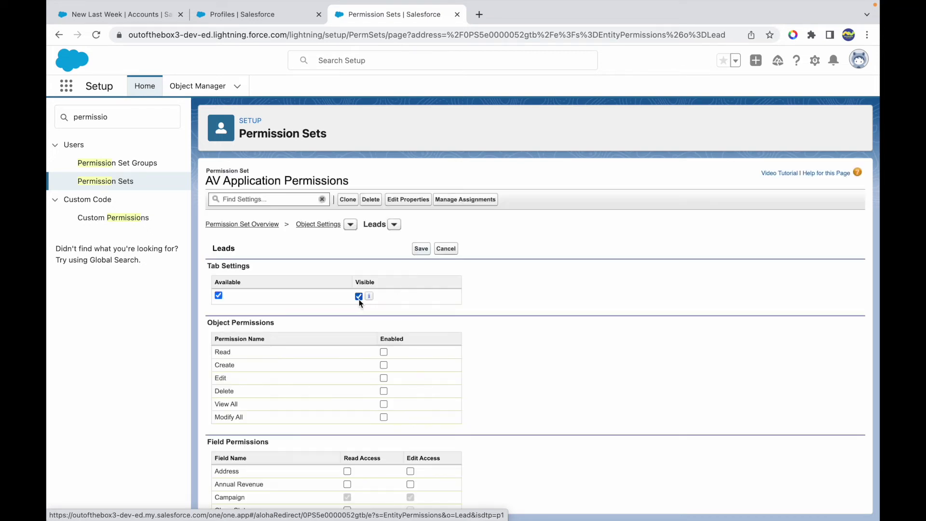
pyautogui.click(421, 248)
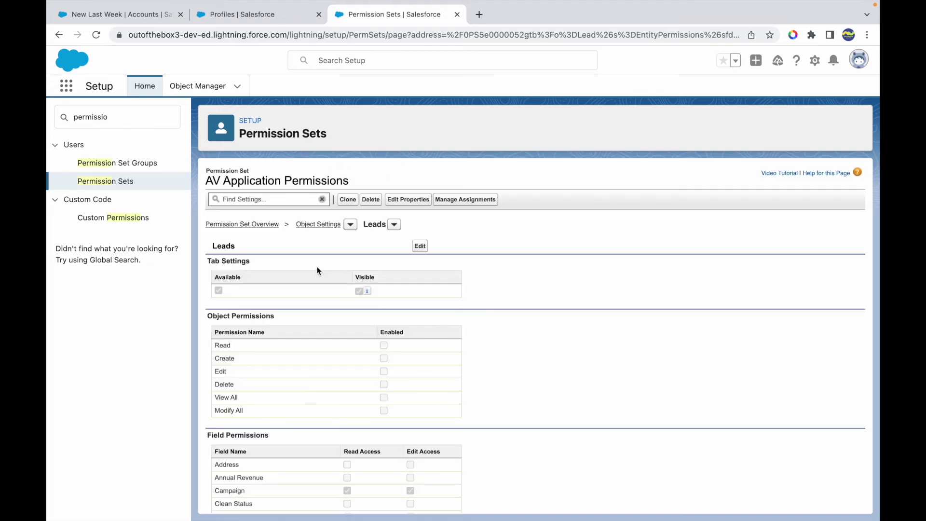
pyautogui.click(295, 15)
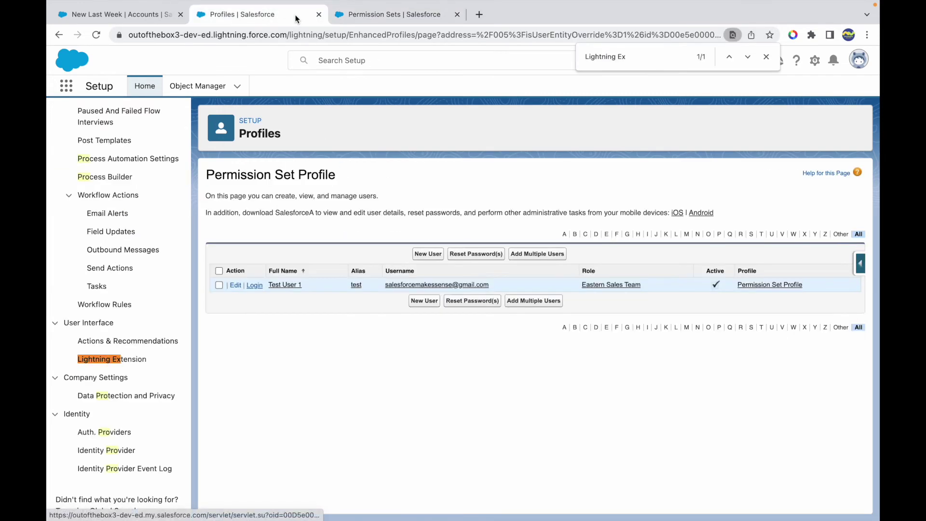
# - From Permission Set Profile's users, open Test User 1's empty Permission Set Assignments for editing
pyautogui.click(767, 285)
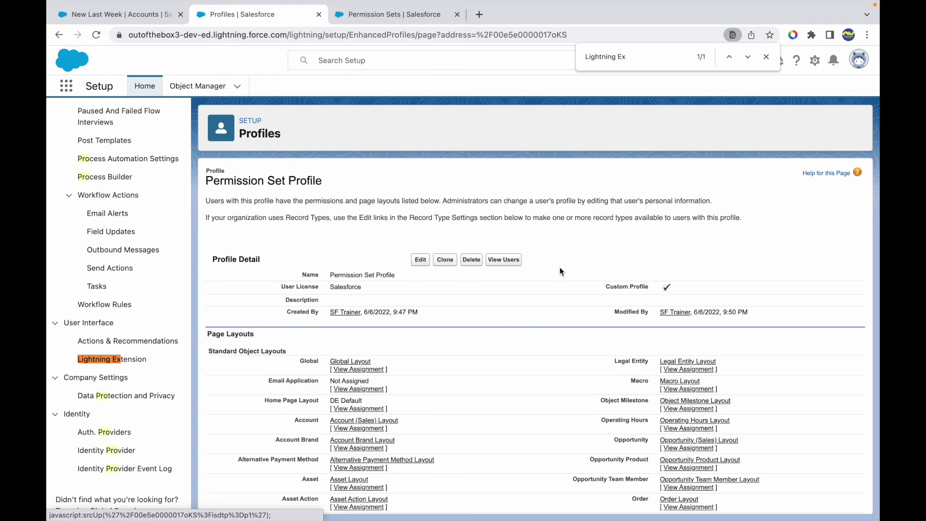
pyautogui.click(502, 271)
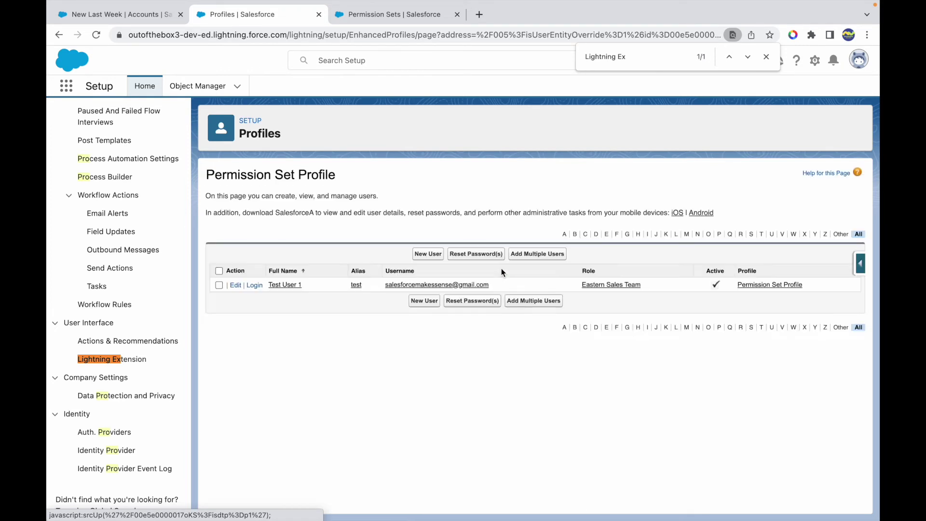
pyautogui.click(285, 286)
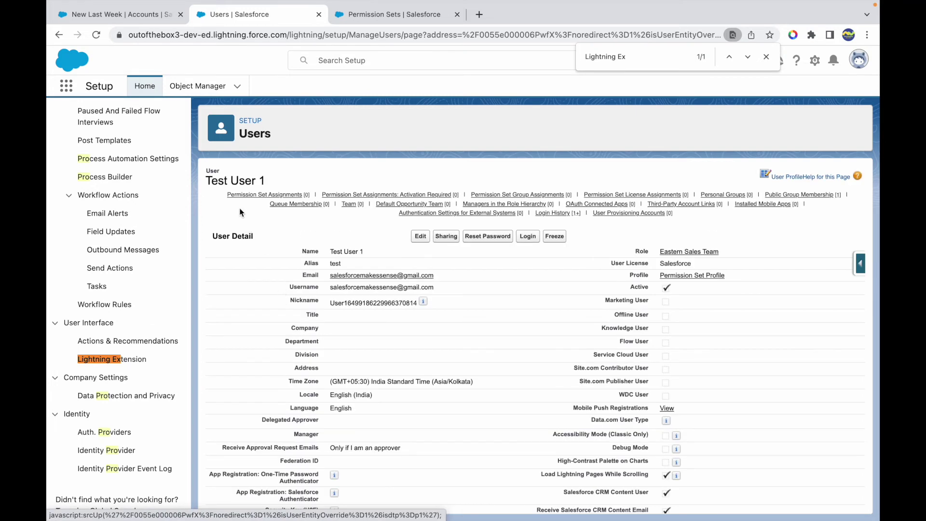
pyautogui.moveTo(238, 200)
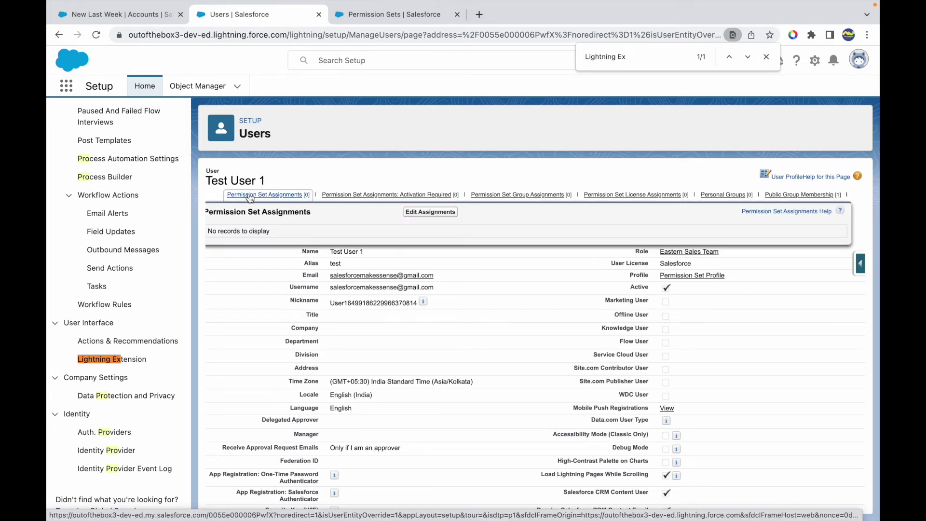
pyautogui.click(246, 194)
pyautogui.click(431, 170)
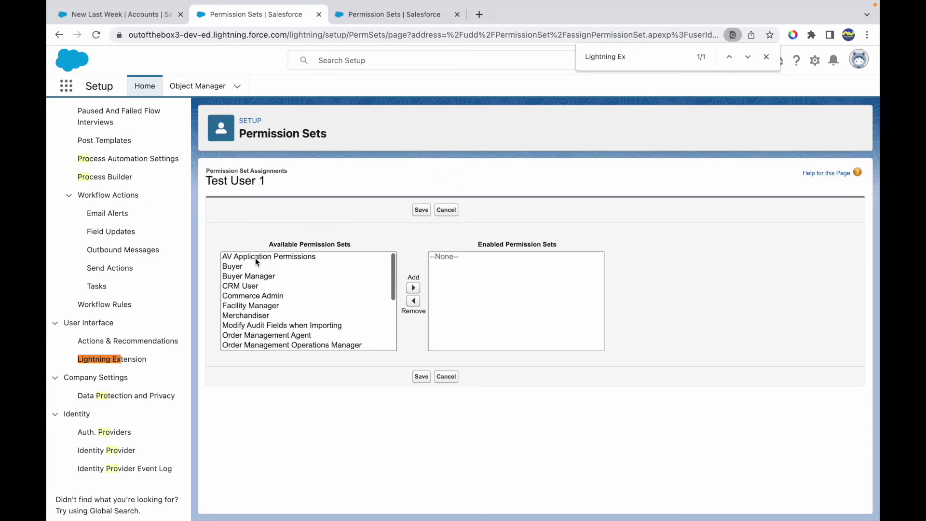
# - Move AV Application Permissions to enabled, cancel without saving, and open the set's Assigned Users
pyautogui.click(267, 257)
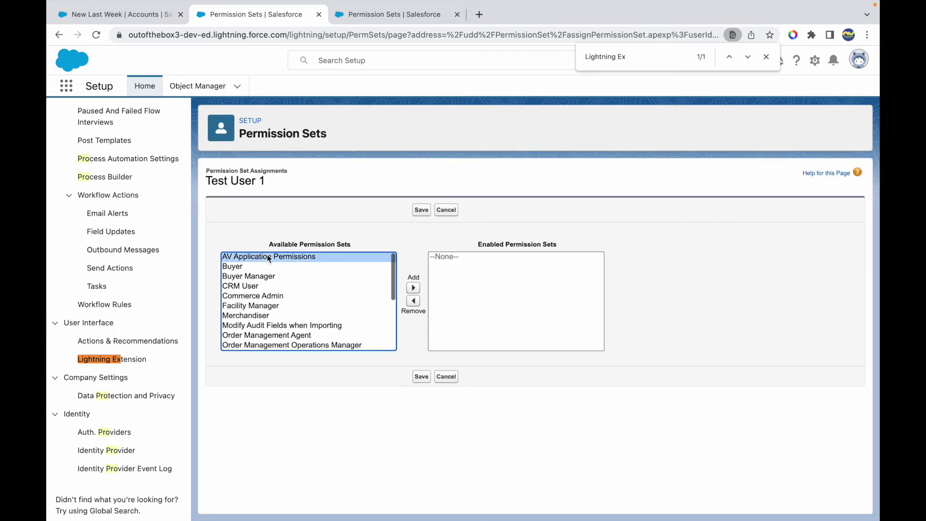
pyautogui.click(412, 288)
pyautogui.click(450, 209)
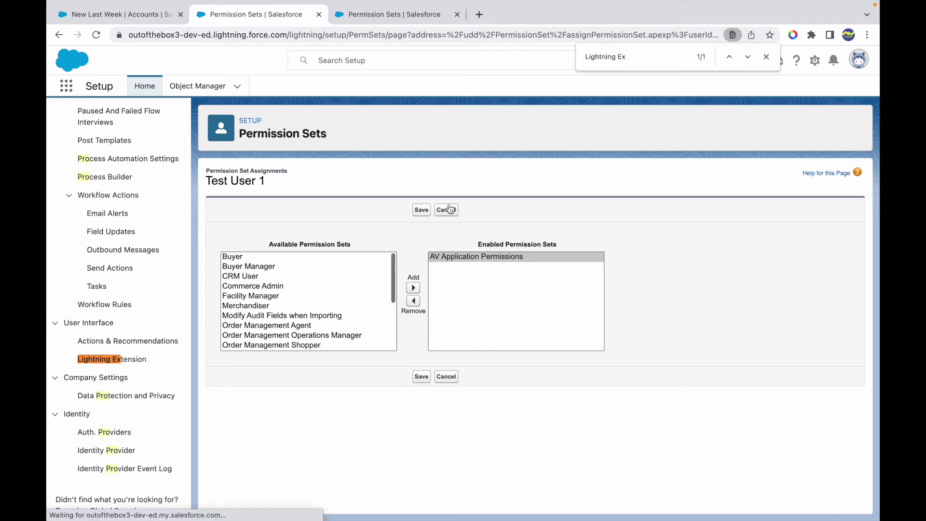
pyautogui.click(399, 16)
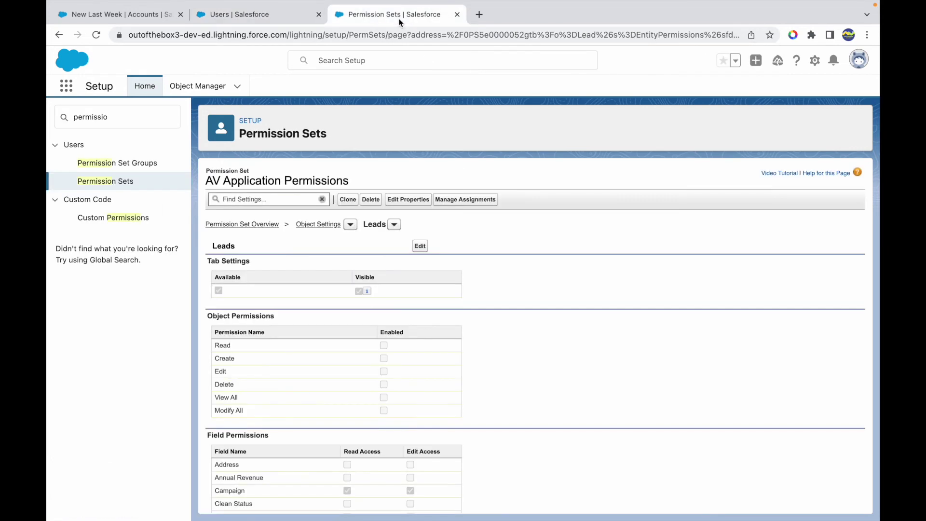
pyautogui.click(474, 204)
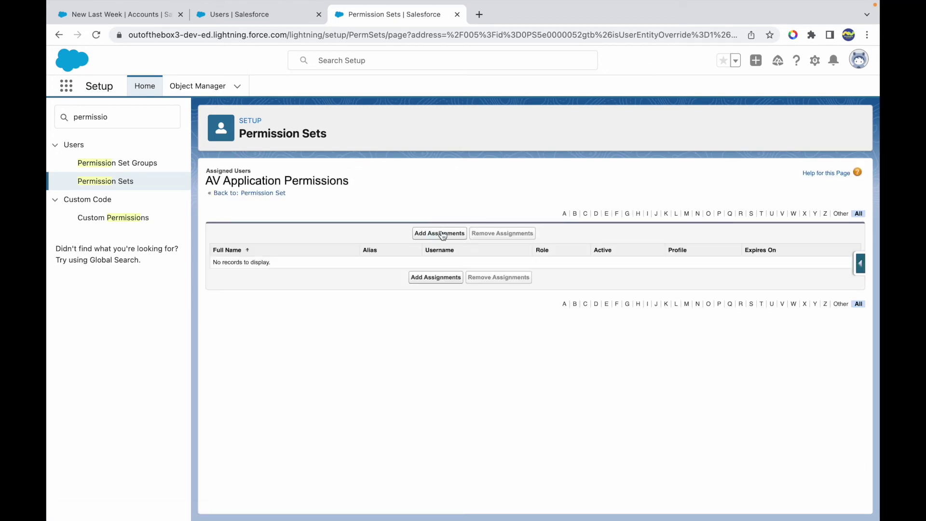
# - Add an assignment of AV Application Permissions to Test User 1
pyautogui.click(439, 235)
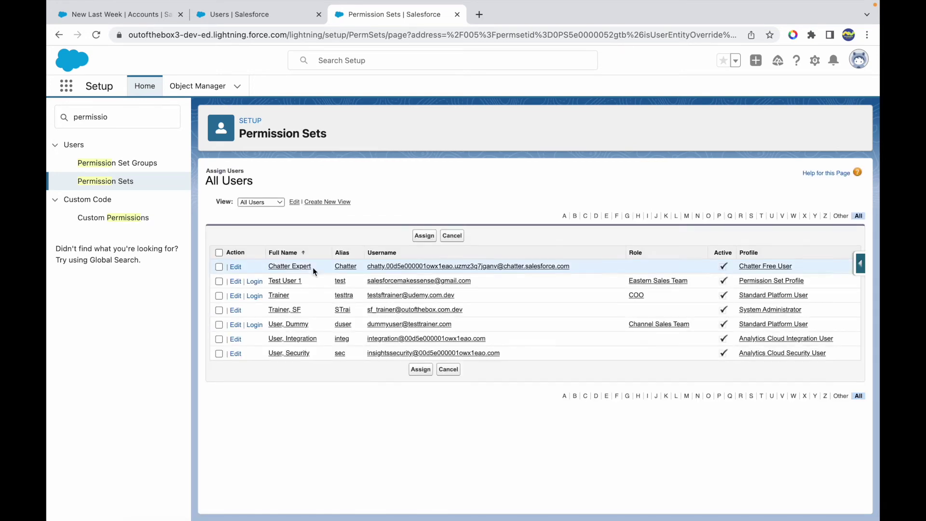
pyautogui.click(218, 282)
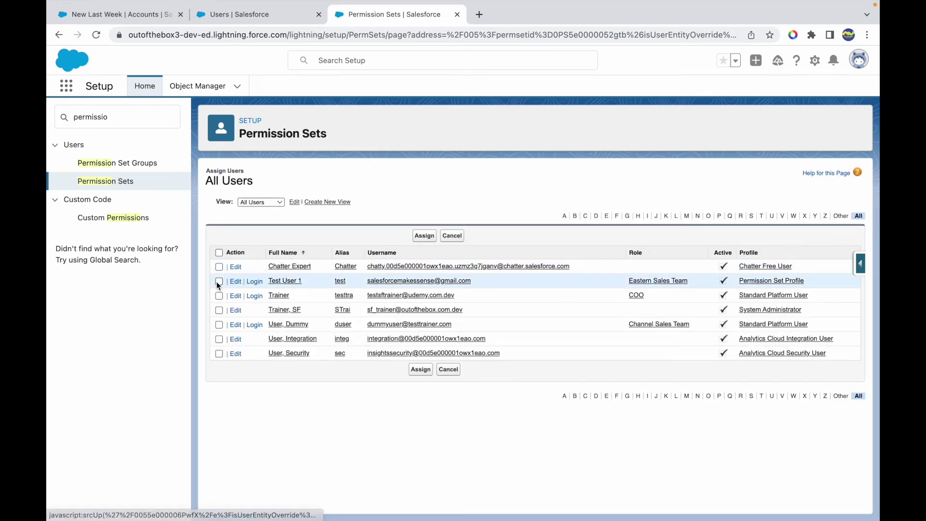
pyautogui.click(416, 239)
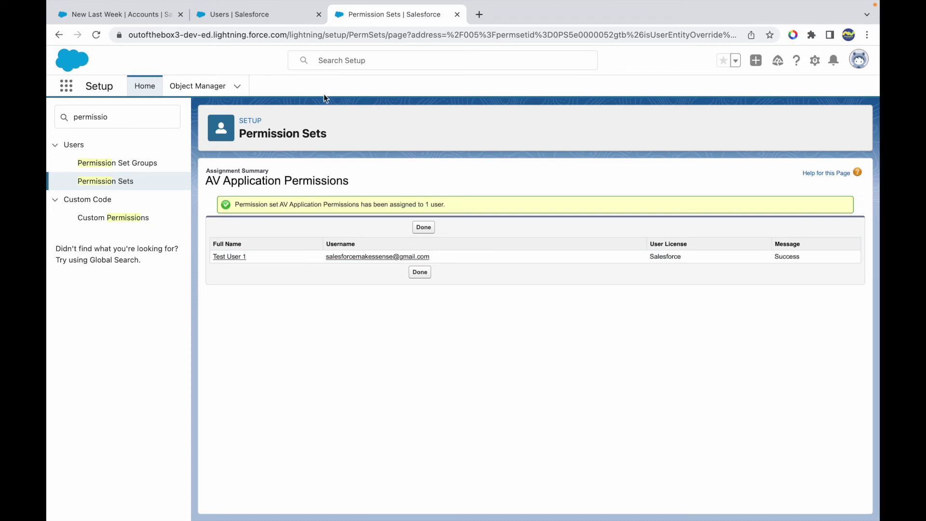
pyautogui.click(266, 17)
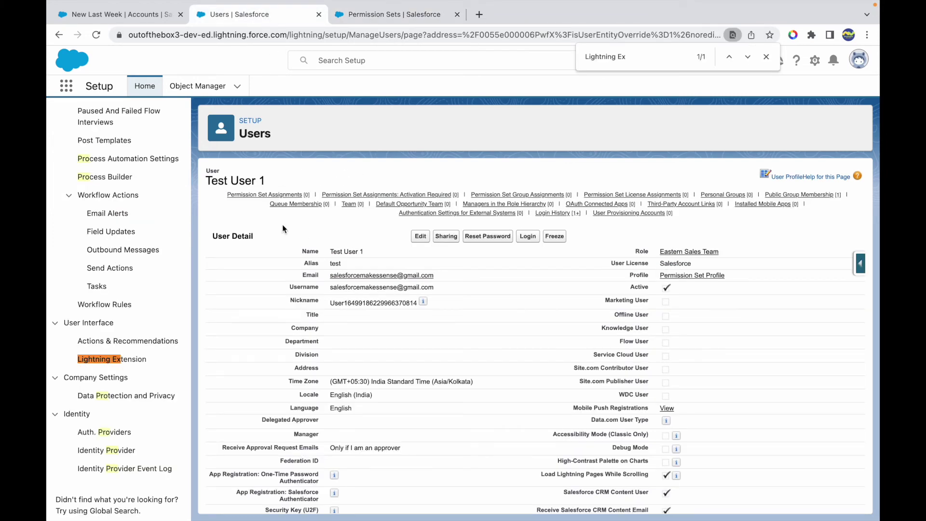
# - Confirm Test User 1 lists AV Application Permissions, then log in as Test User 1
pyautogui.click(295, 193)
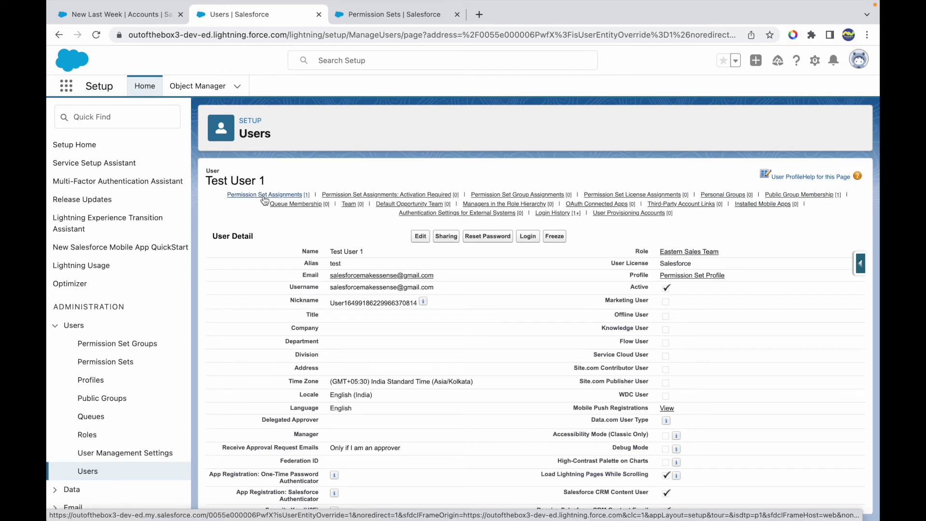
pyautogui.moveTo(265, 201)
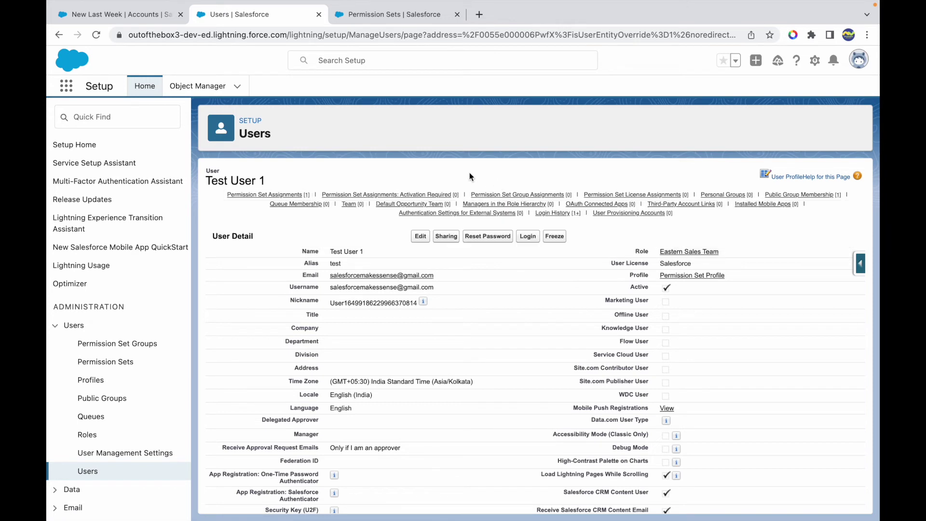
pyautogui.click(528, 241)
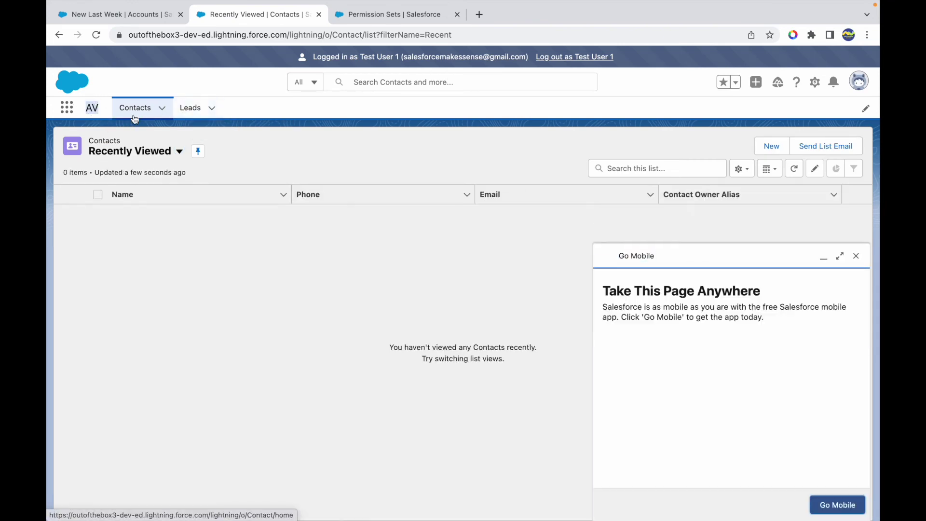
# - Dismiss the Go Mobile panel, log out as Test User 1, and sign back in as administrator
pyautogui.click(857, 256)
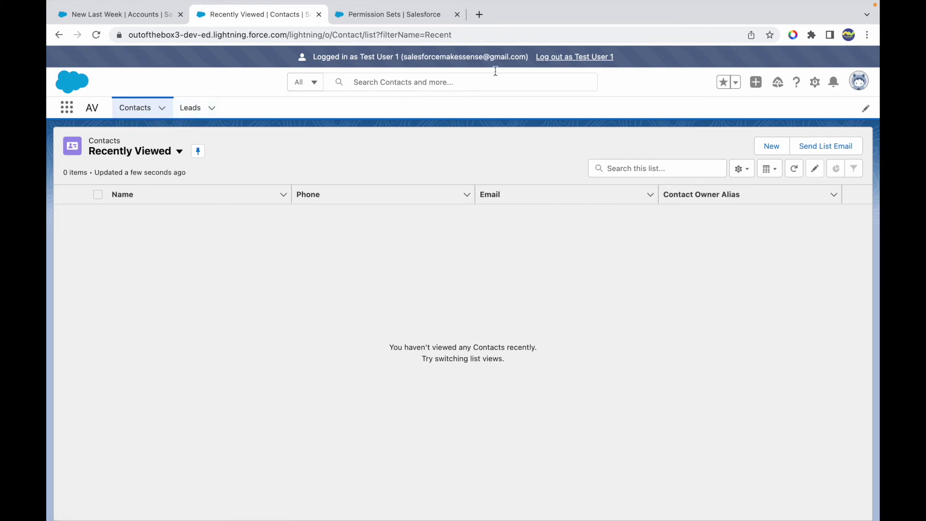
pyautogui.click(555, 57)
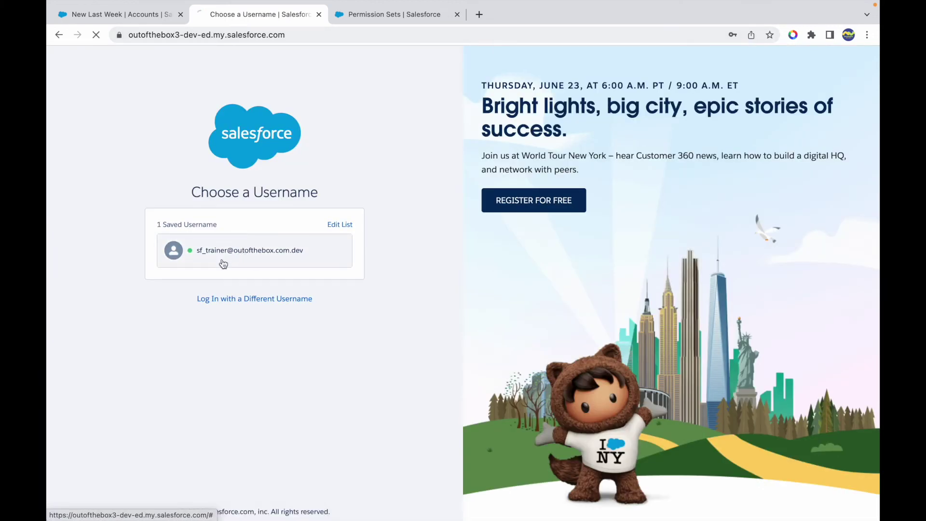
pyautogui.click(223, 263)
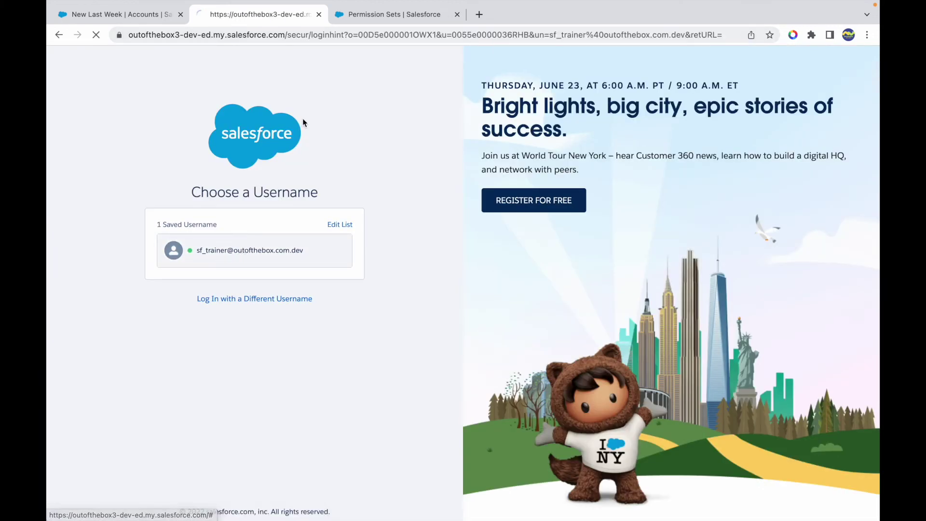
pyautogui.click(238, 303)
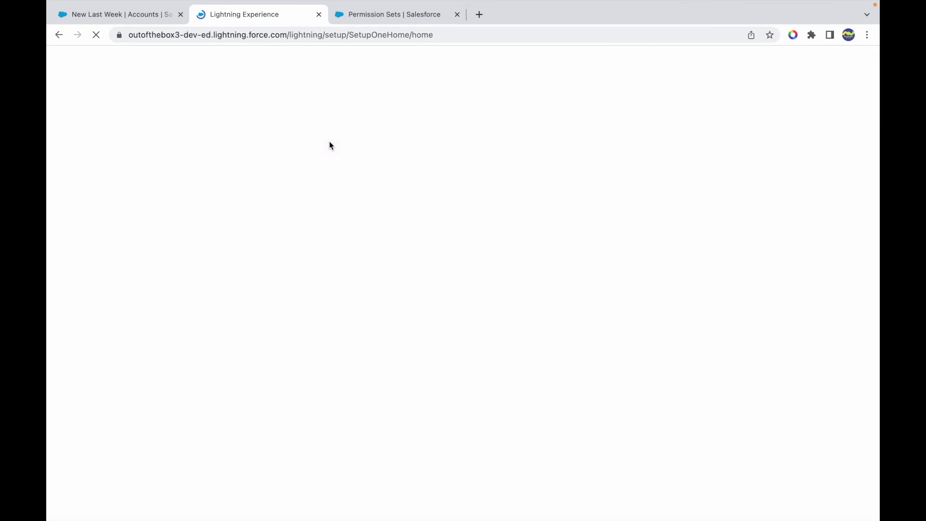
# - Find Permission Sets via Quick Find 'permiss' and open AV Application Permissions
pyautogui.click(374, 15)
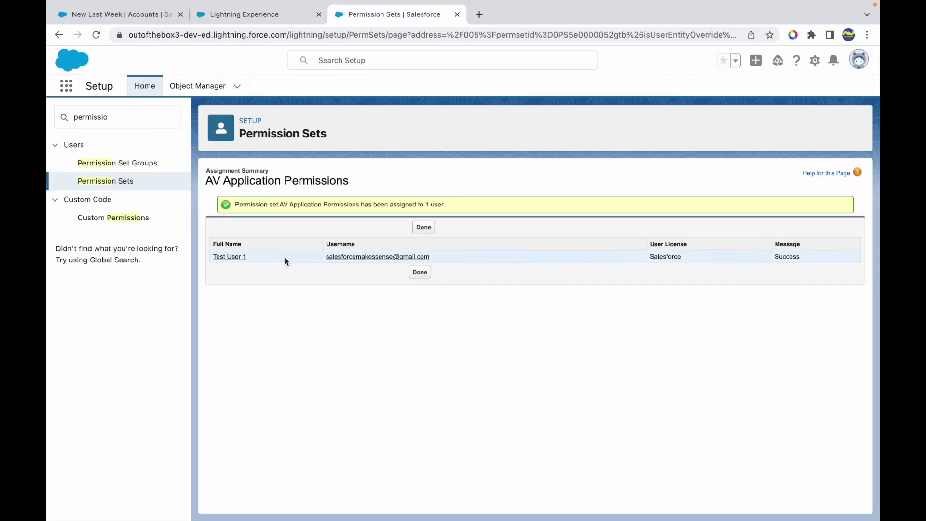
pyautogui.click(248, 21)
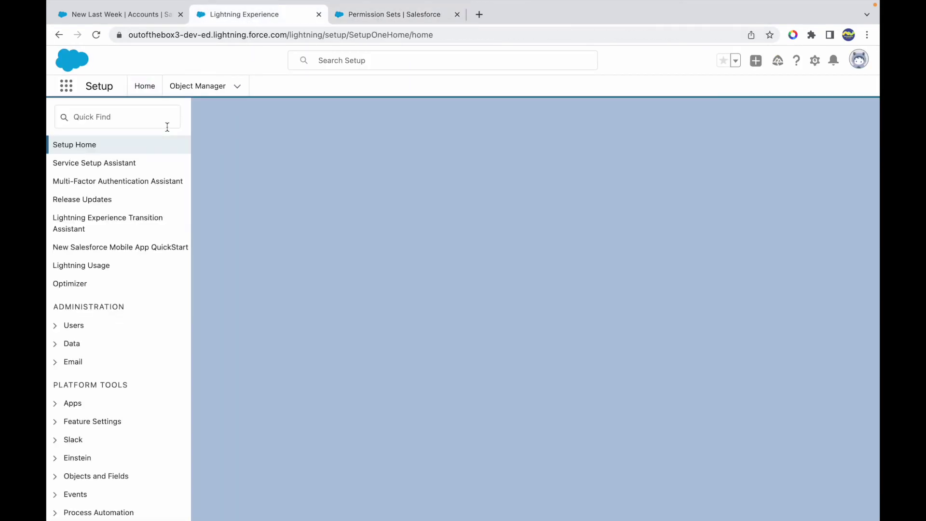
pyautogui.click(136, 117)
pyautogui.write('permiss')
pyautogui.click(107, 180)
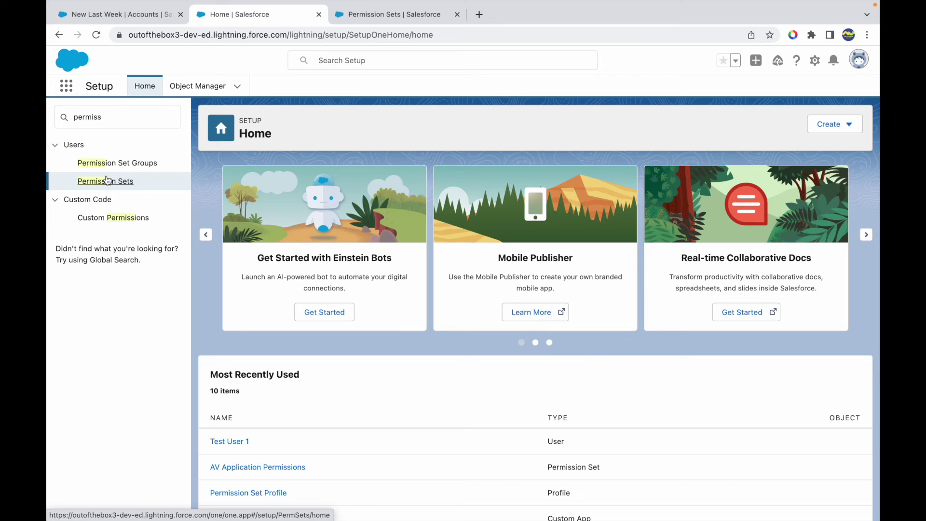
pyautogui.click(107, 180)
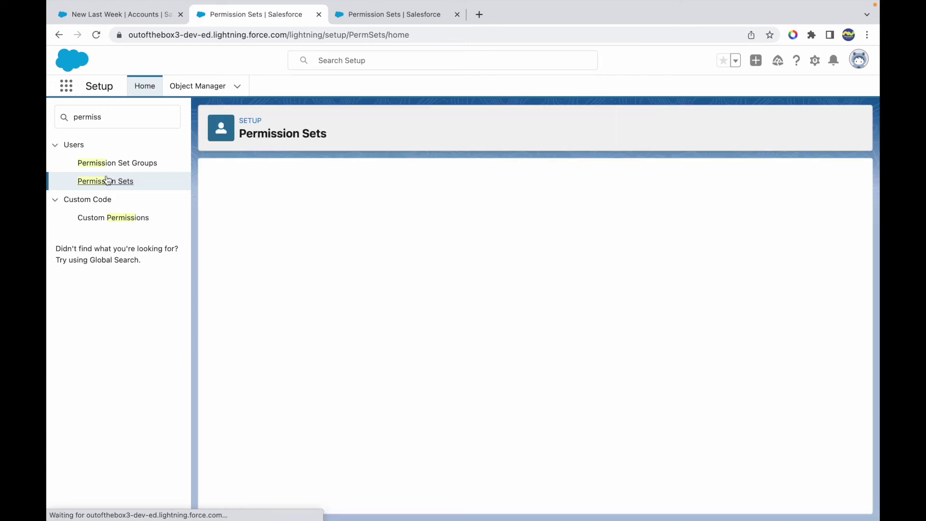
pyautogui.click(298, 291)
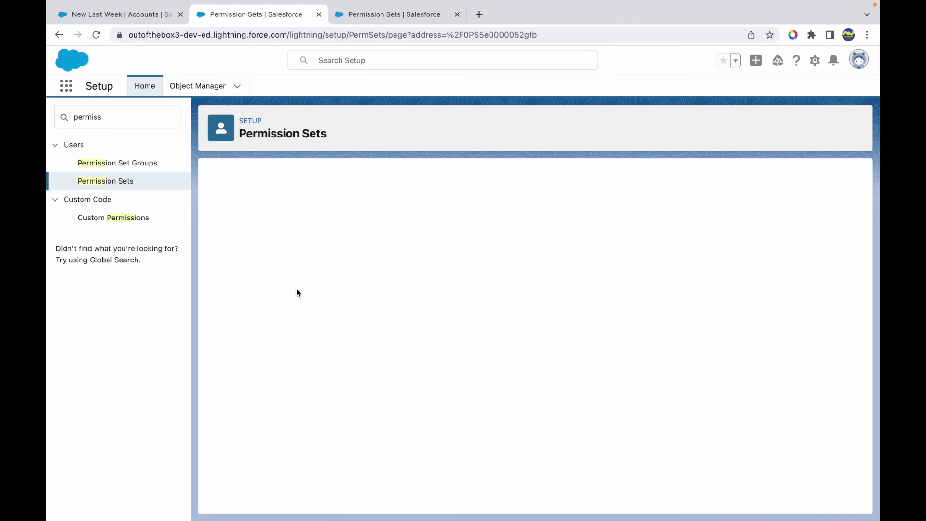
# - Search the permission set's settings for 'Acc' and open the Accounts object settings
pyautogui.click(264, 199)
pyautogui.write('Accounts')
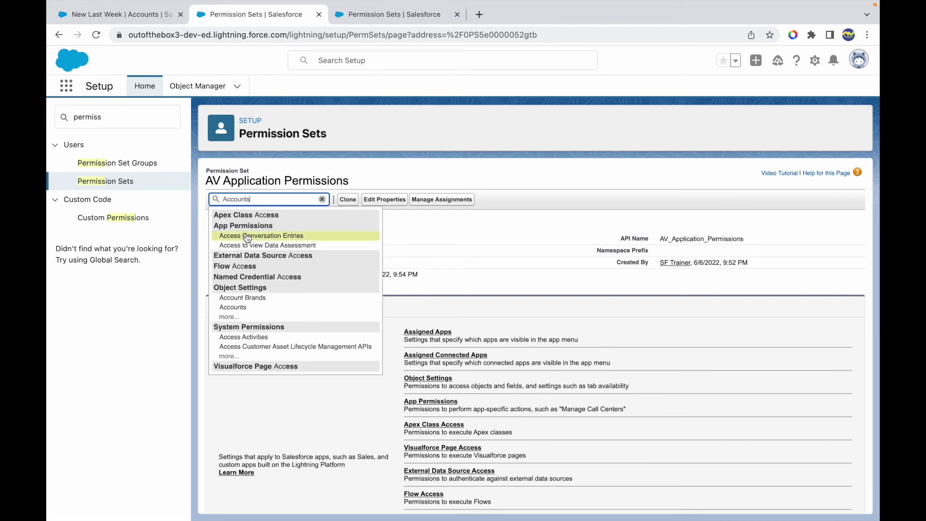
pyautogui.click(229, 317)
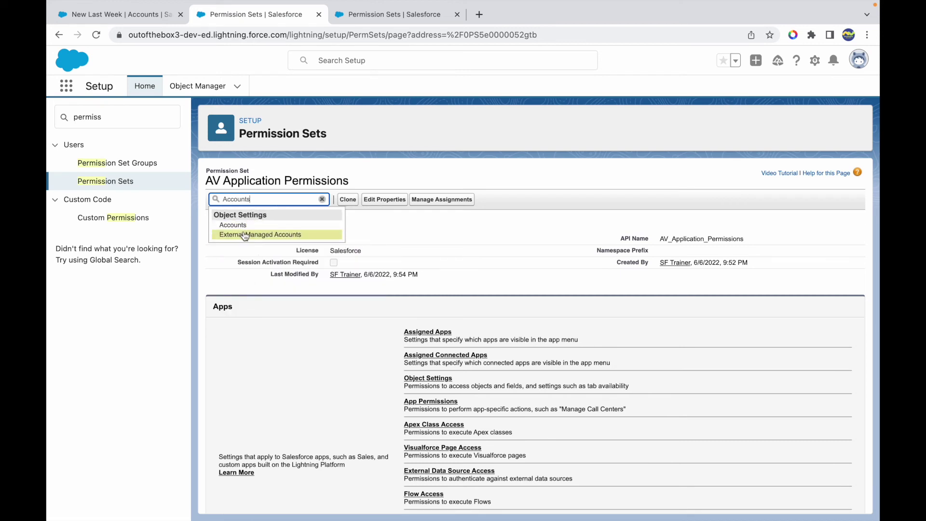
pyautogui.click(240, 224)
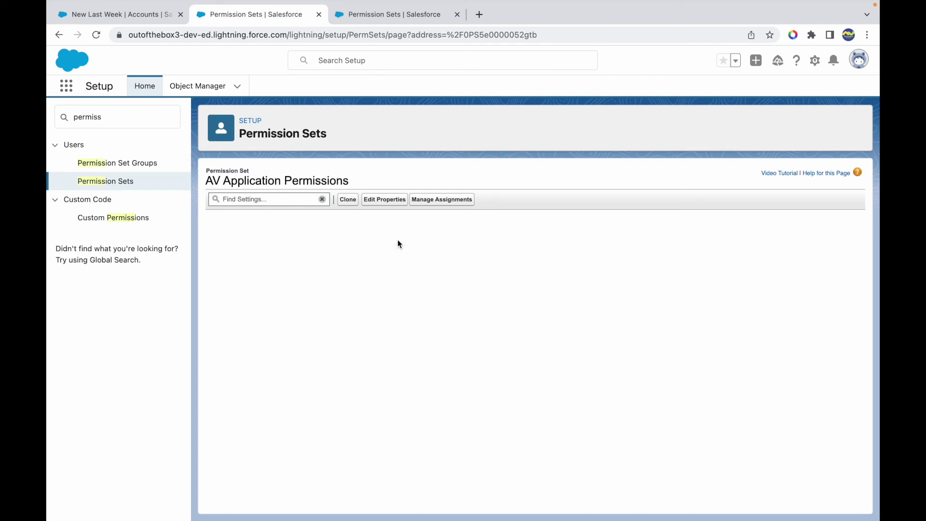
# - Enable Read access on Accounts in AV Application Permissions and save
pyautogui.click(419, 246)
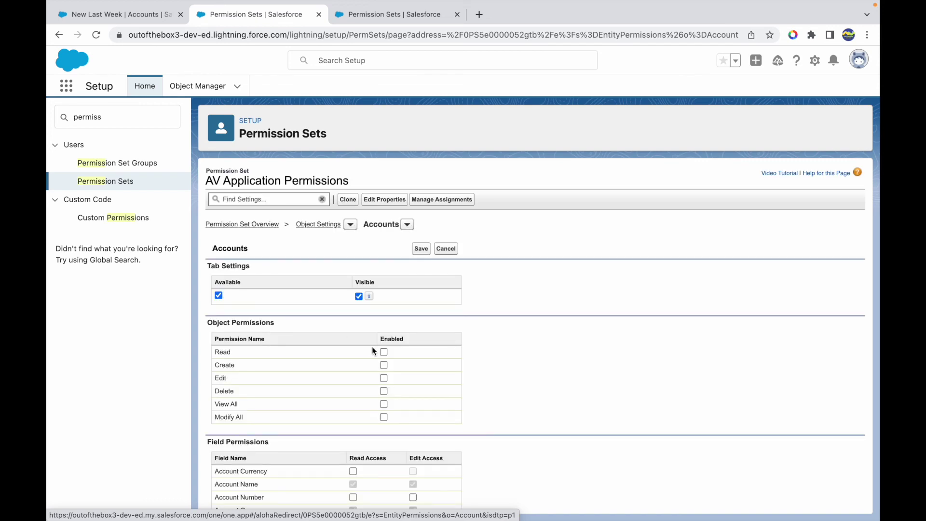
pyautogui.click(384, 352)
pyautogui.click(421, 250)
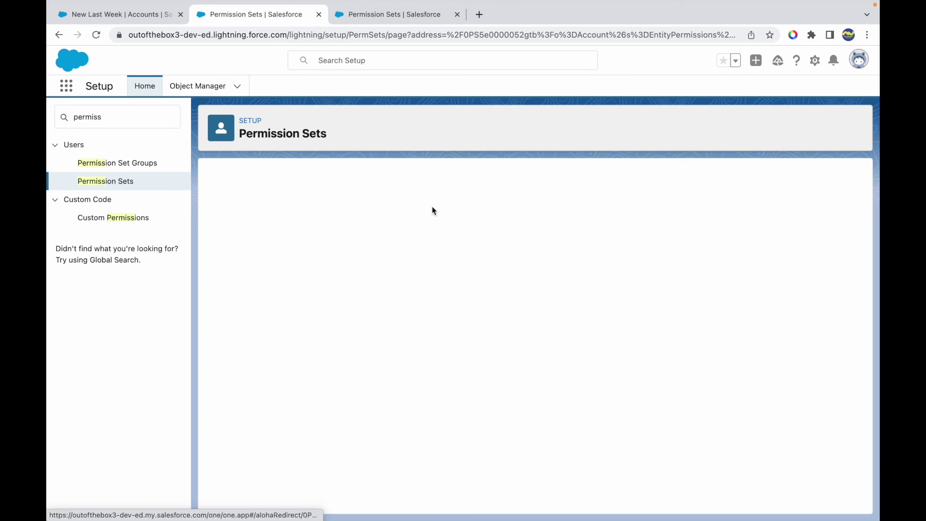
# - Open Test User 1's user record from the assignment summary, then return to the permission set
pyautogui.click(388, 15)
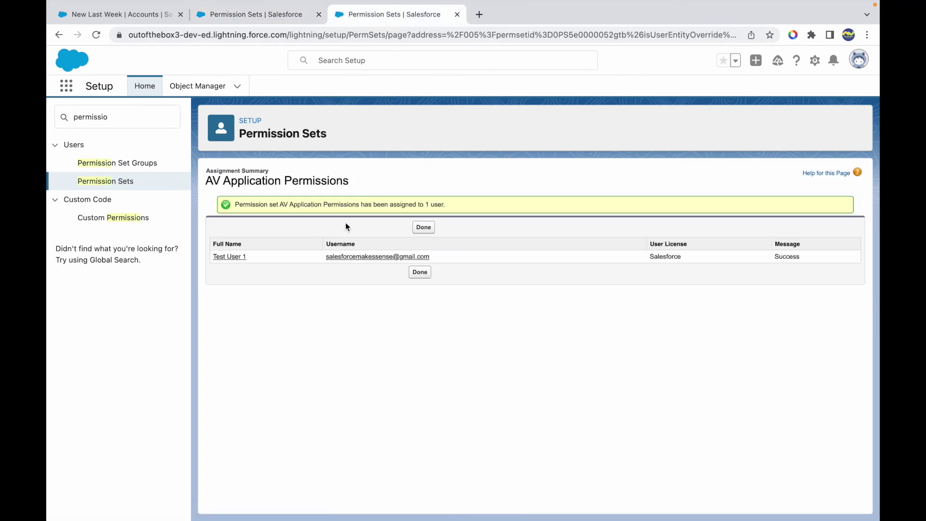
pyautogui.click(229, 256)
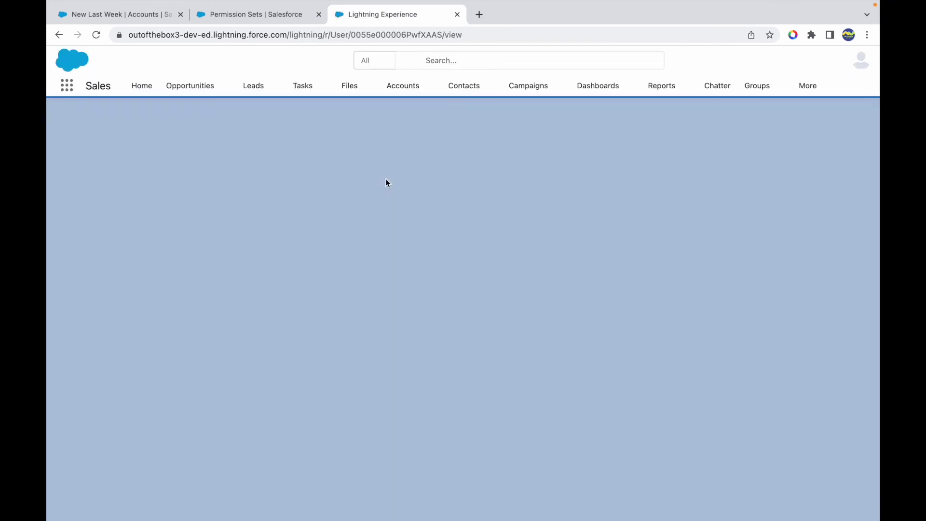
pyautogui.click(267, 16)
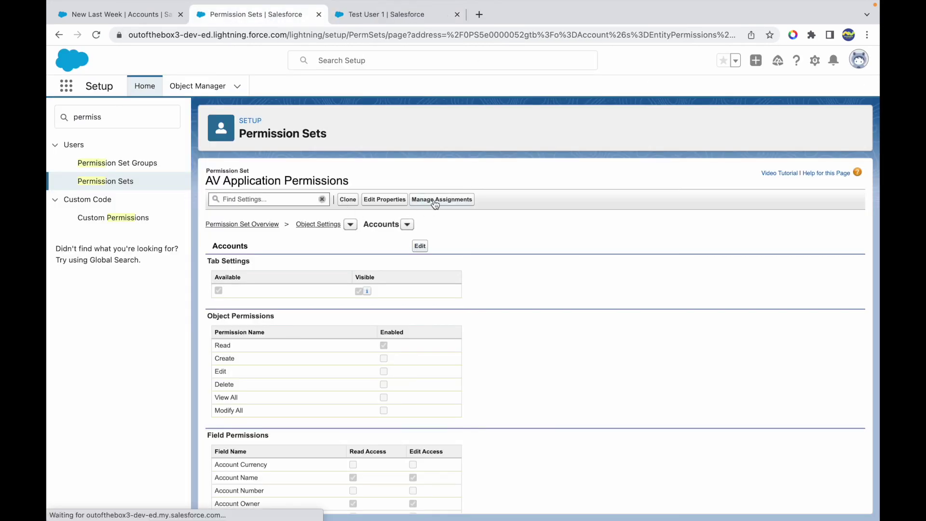
# - From the assigned users list, open Test User 1's details and log in as that user
pyautogui.click(383, 15)
pyautogui.click(829, 227)
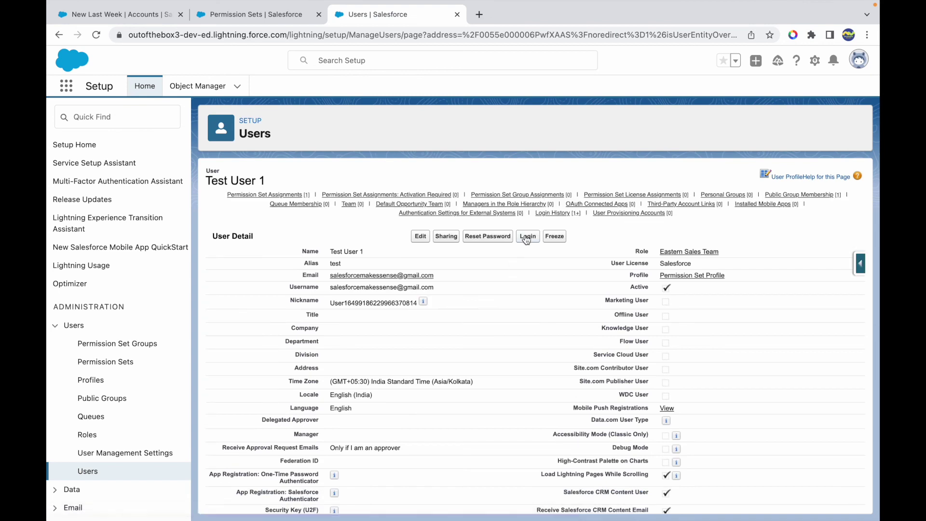
pyautogui.click(528, 237)
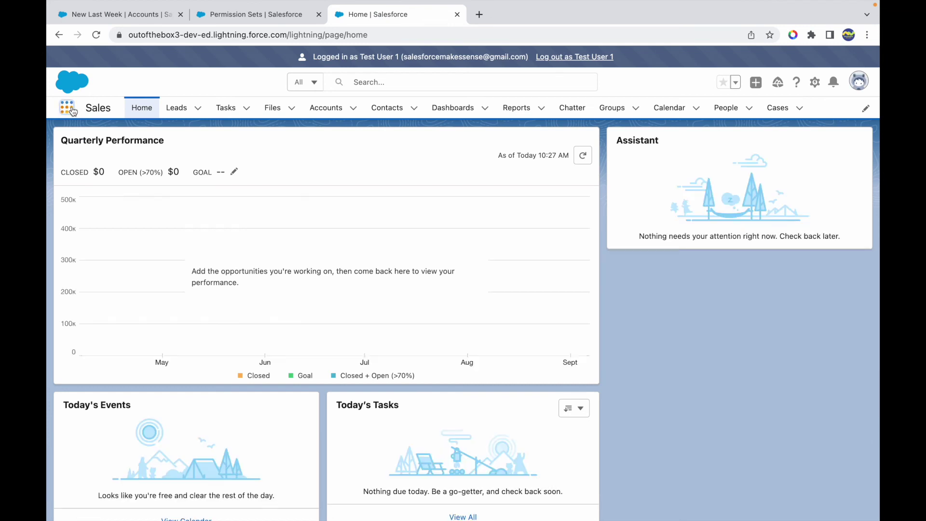
# - Launch the AV app as Test User 1 to confirm the Accounts tab, then return to Setup
pyautogui.click(70, 109)
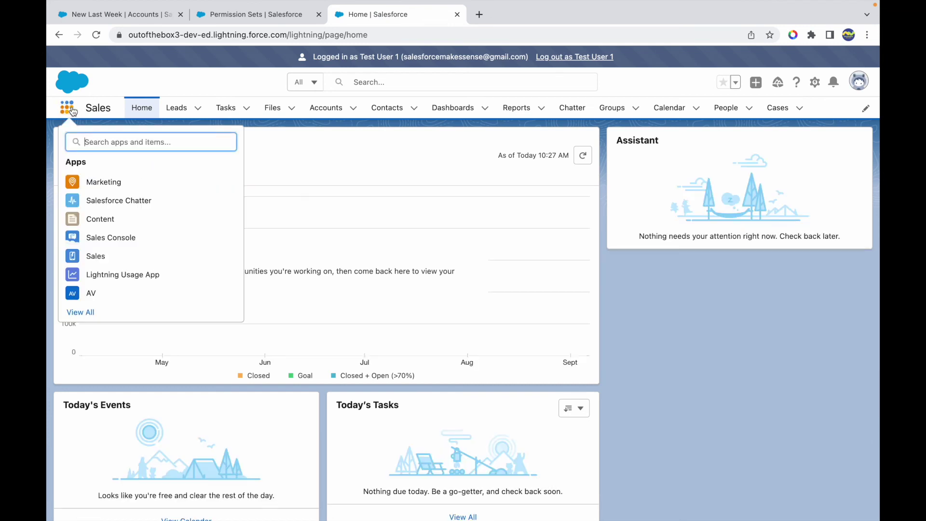
pyautogui.click(87, 294)
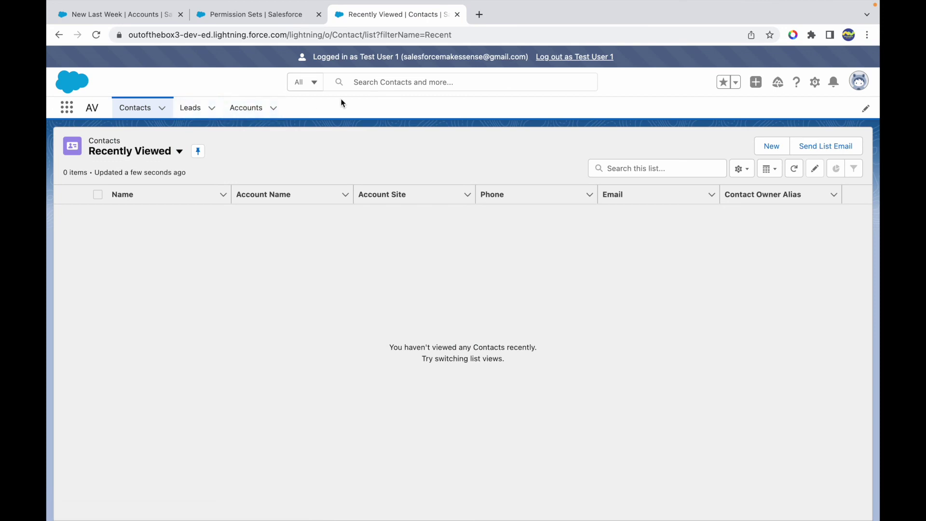
pyautogui.click(262, 22)
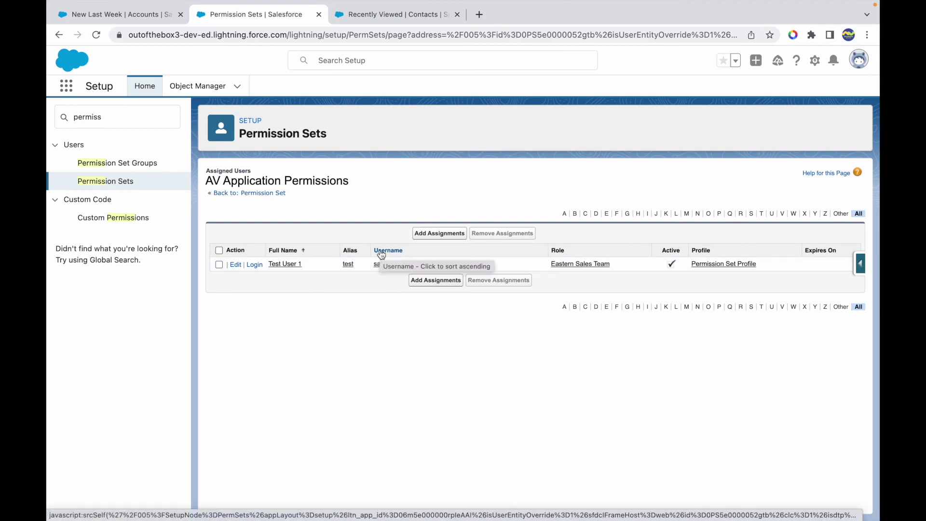
# - Return to the AV Application Permissions overview and review its Apps section, including Assigned Apps and Object Settings
pyautogui.click(263, 194)
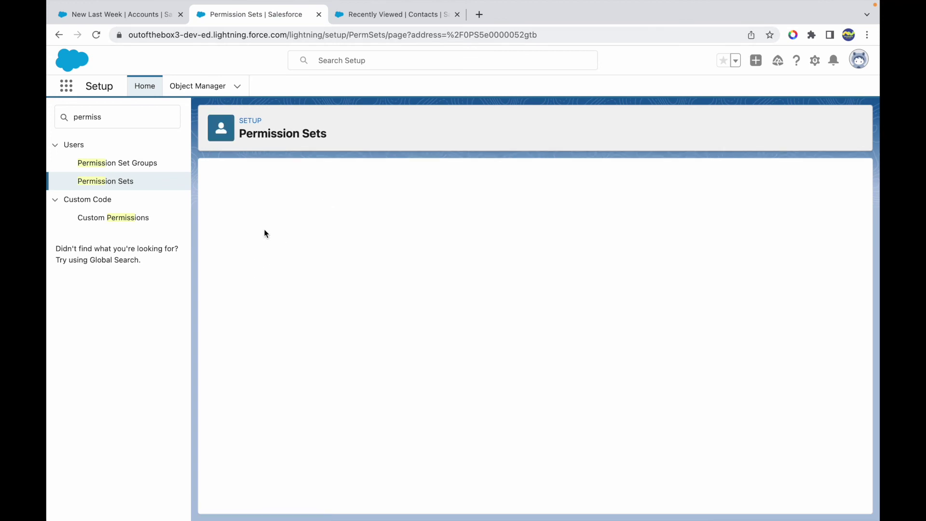
pyautogui.scroll(-3, 473, 374)
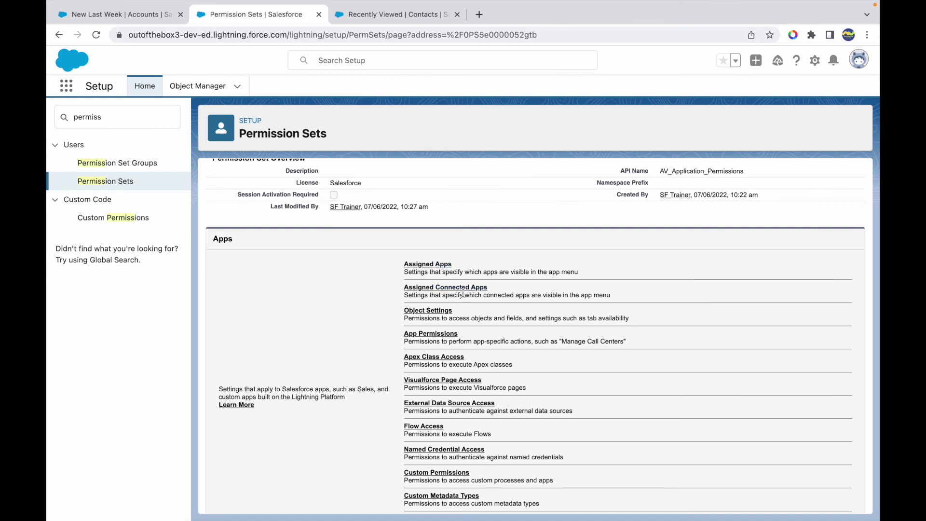
pyautogui.scroll(-1, 432, 314)
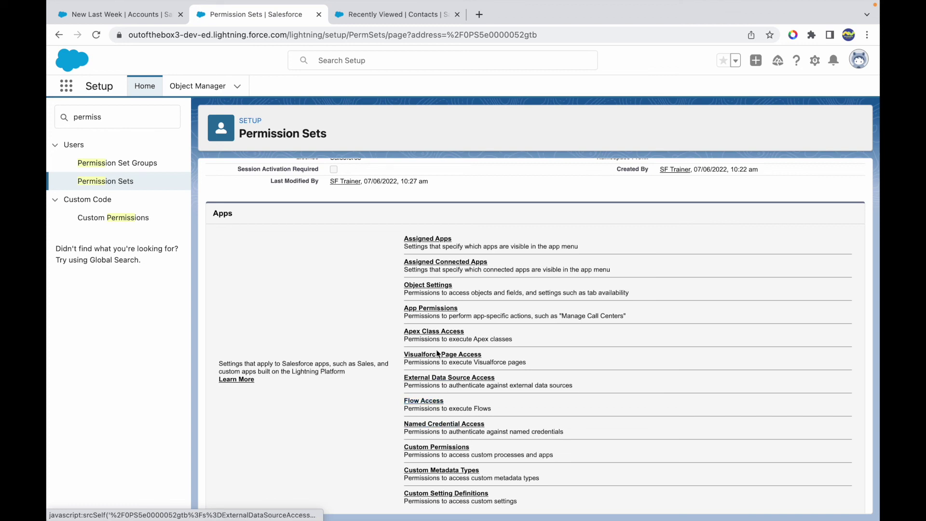
pyautogui.scroll(-1, 473, 435)
pyautogui.scroll(-4, 473, 435)
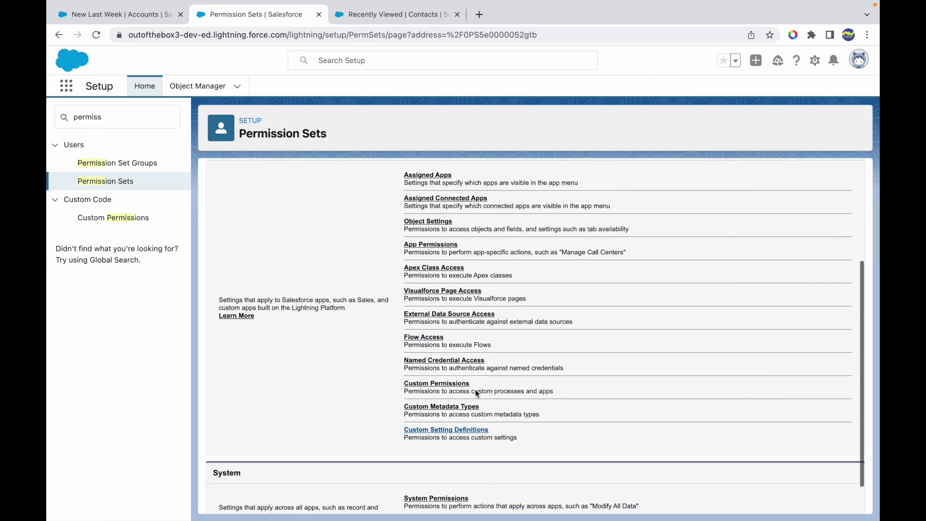
pyautogui.scroll(6, 347, 345)
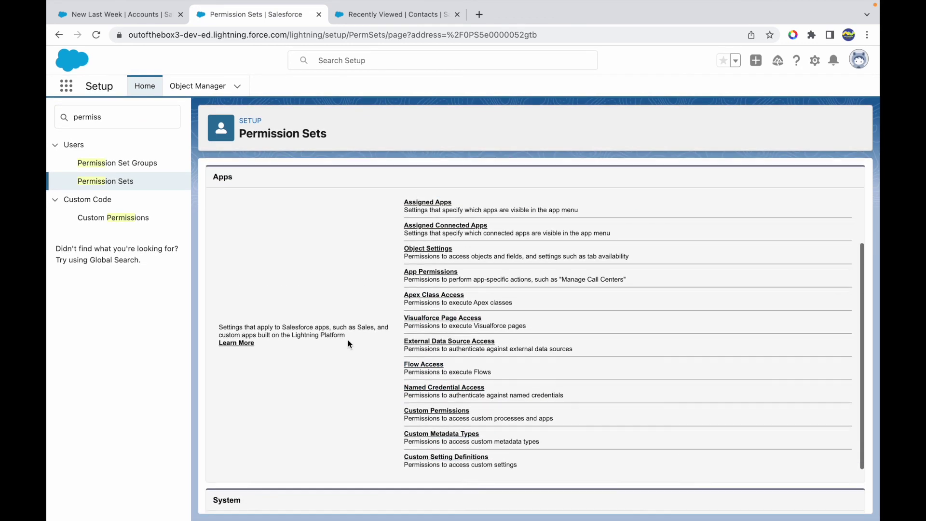